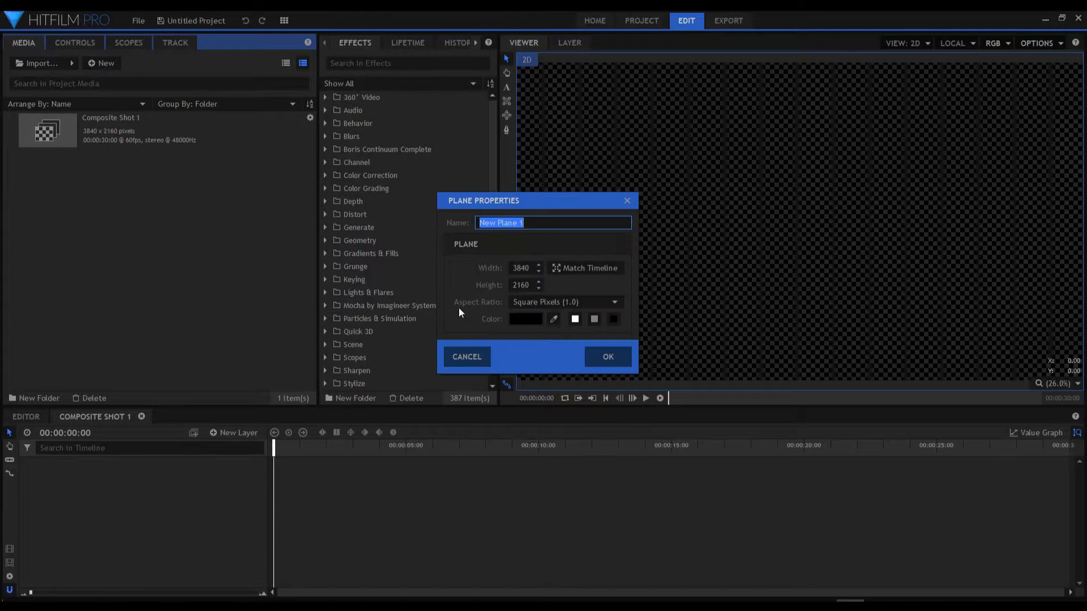
Choose white from the Color swatch for the 3840×2160 plane and confirm
click(528, 318)
click(513, 268)
click(605, 383)
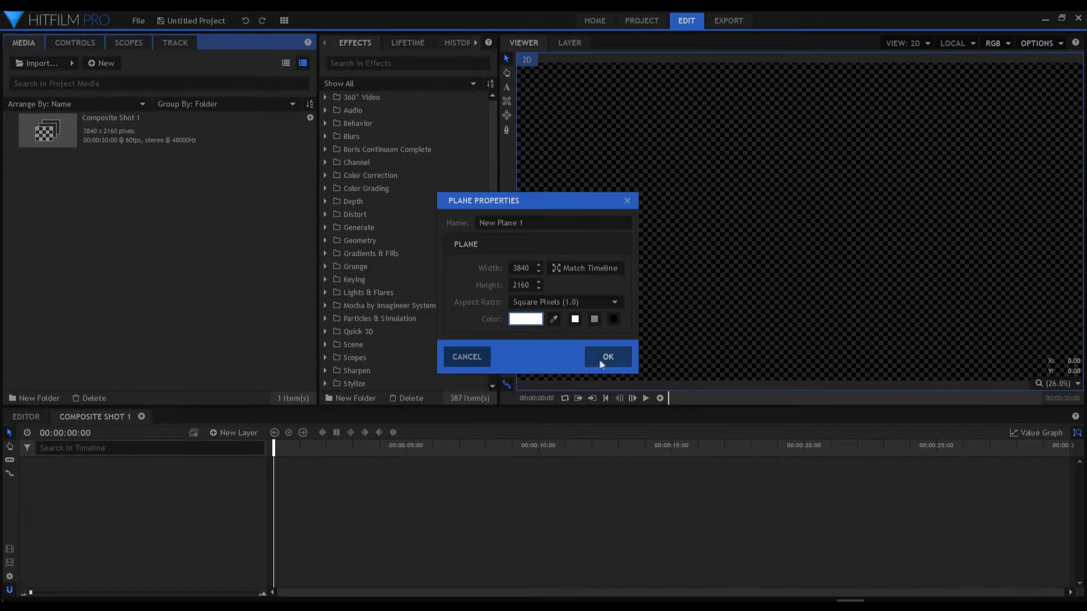
Add the white plane to the composition and apply Atomic Particle from a 'partic' search
click(601, 364)
drag(48, 173, 98, 466)
click(366, 63)
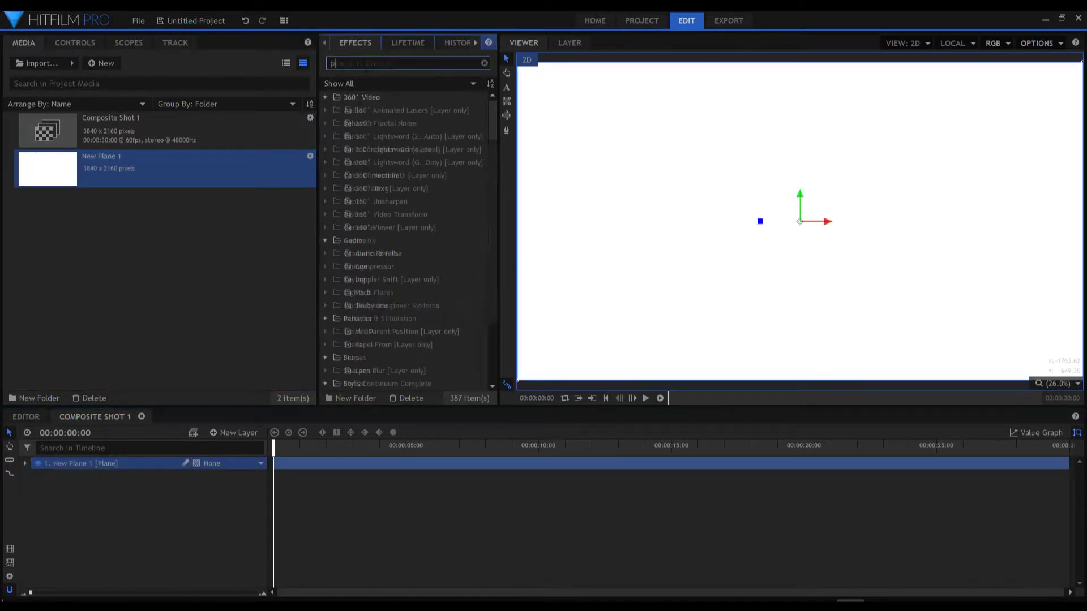
text(partic)
drag(368, 109, 109, 467)
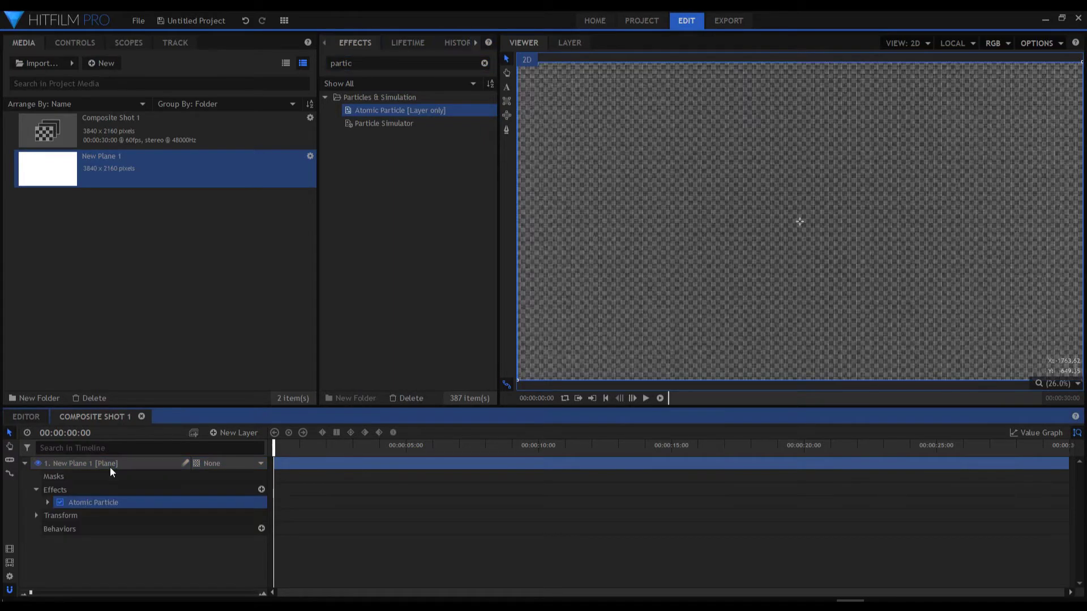
Twist the particle grid into waves and set Disperse to 30.72
click(58, 506)
click(19, 141)
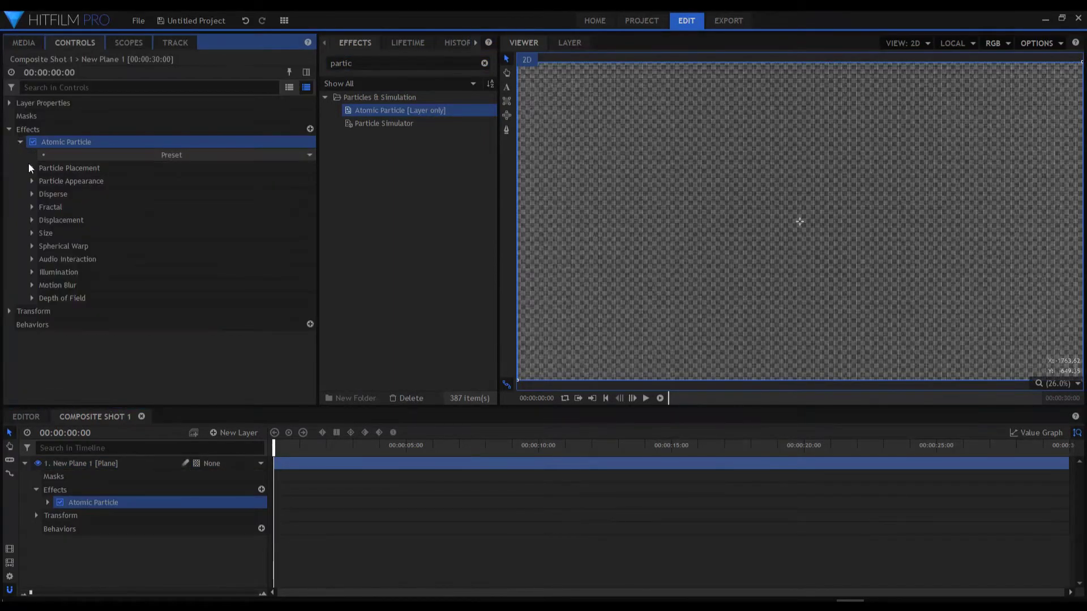
click(31, 167)
click(42, 181)
mouse_move(165, 278)
mouse_down()
mouse_move(248, 311)
mouse_move(113, 290)
mouse_move(212, 321)
mouse_move(142, 313)
mouse_move(152, 259)
mouse_move(228, 271)
mouse_move(231, 241)
mouse_move(165, 293)
mouse_up()
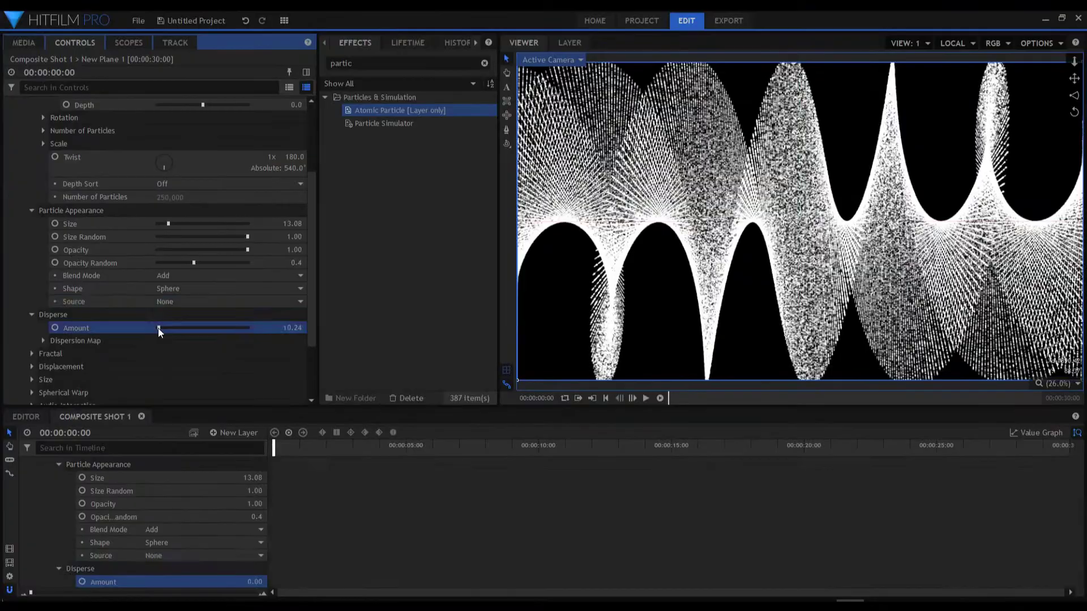
drag(157, 330, 273, 329)
click(43, 341)
Slow the fractal animation, tune fractal displace and spherical warp strength, and return to the start
click(32, 378)
scroll(31, 379, down, 2)
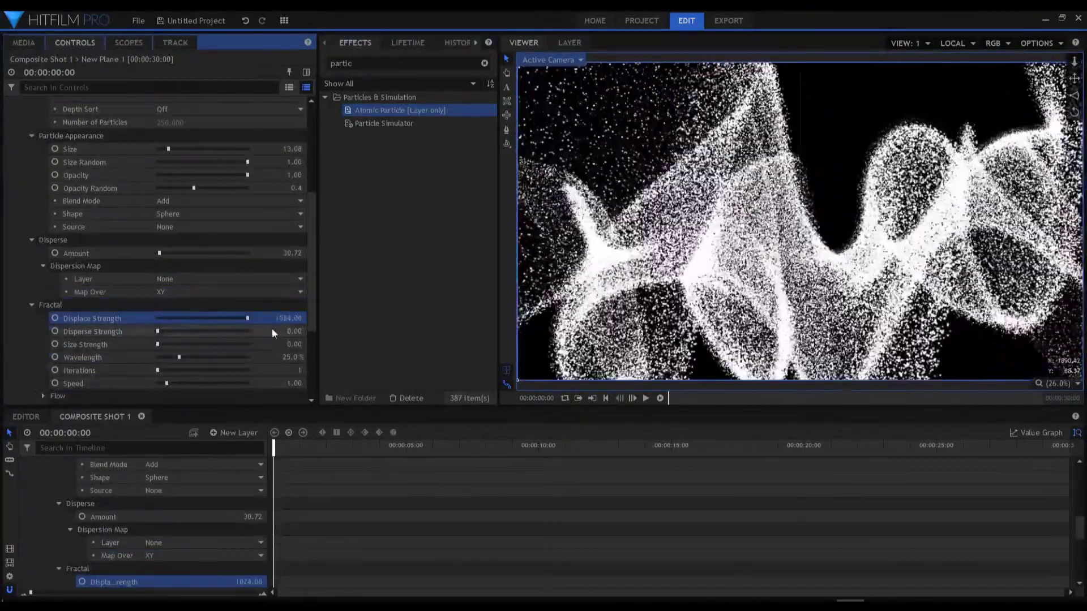
key(space)
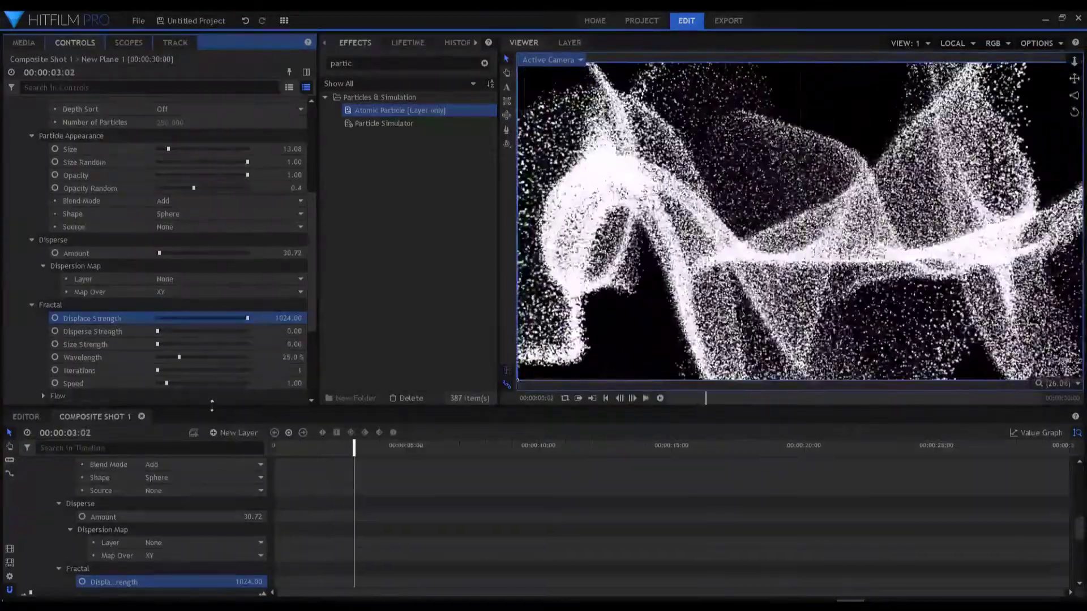
drag(166, 383, 155, 385)
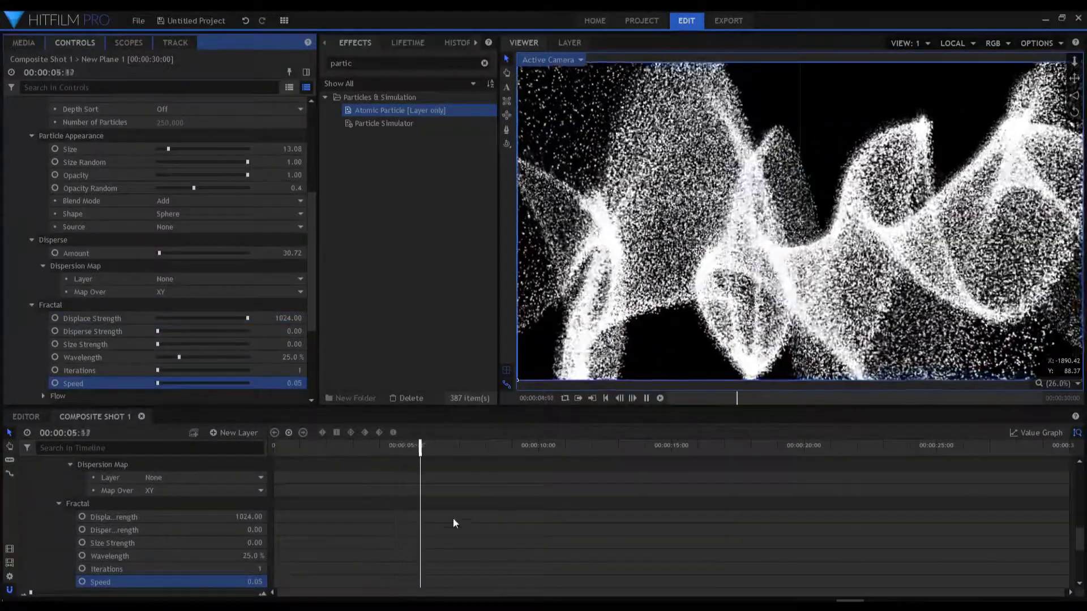
drag(248, 319, 247, 321)
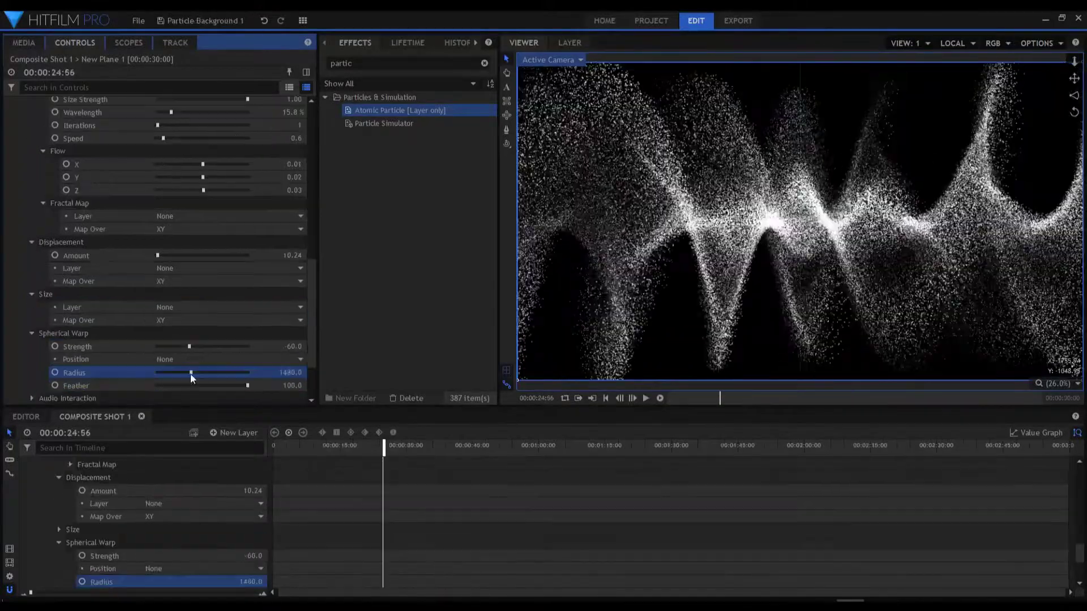
drag(182, 347, 214, 352)
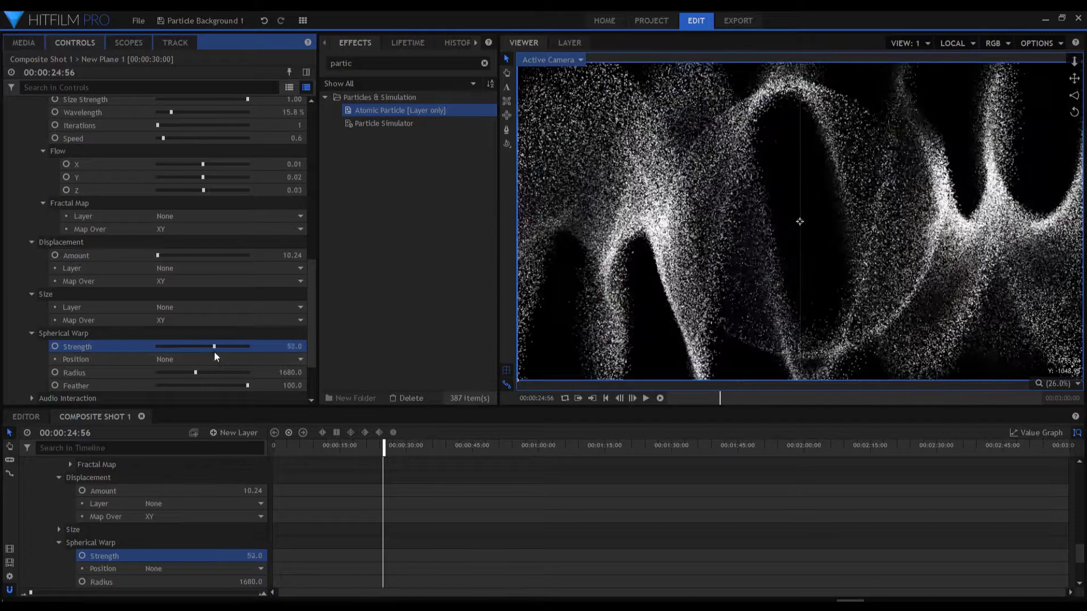
drag(384, 446, 274, 445)
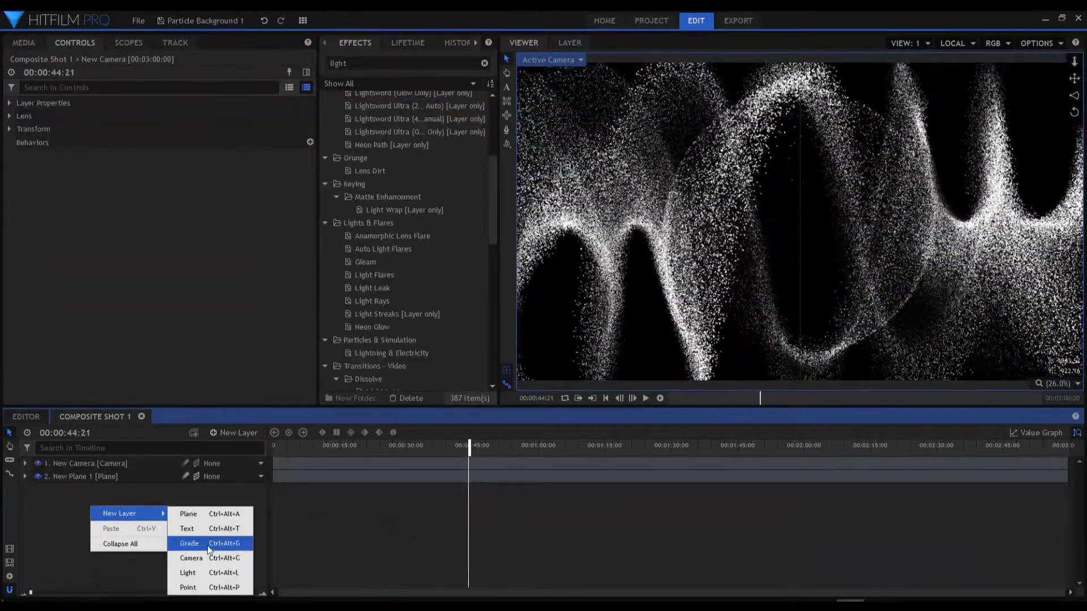
Add a point light layer and toggle the plane's Illuminated material setting
click(217, 578)
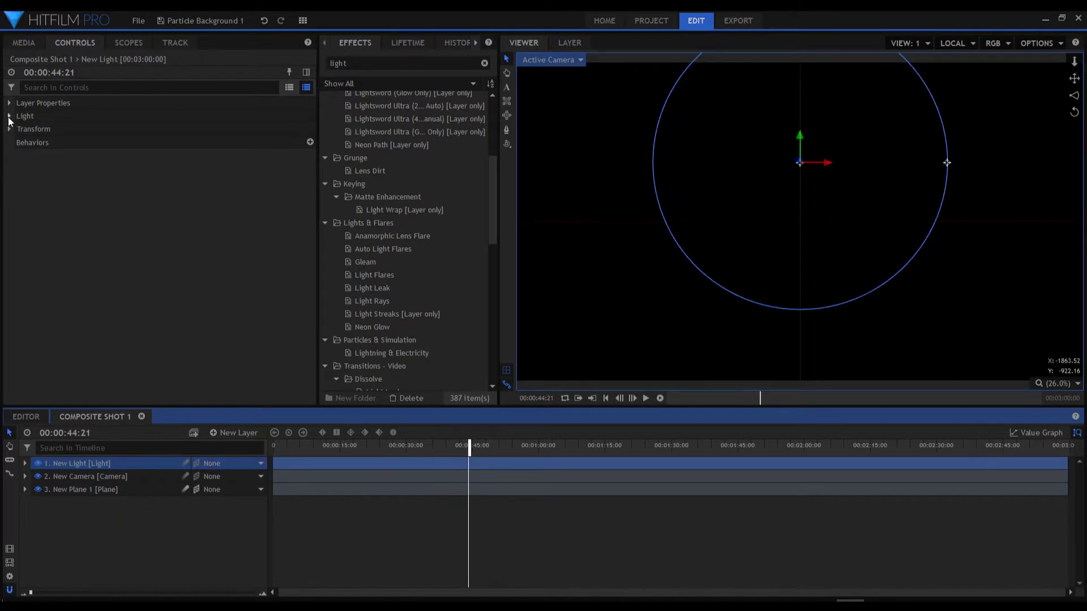
click(78, 486)
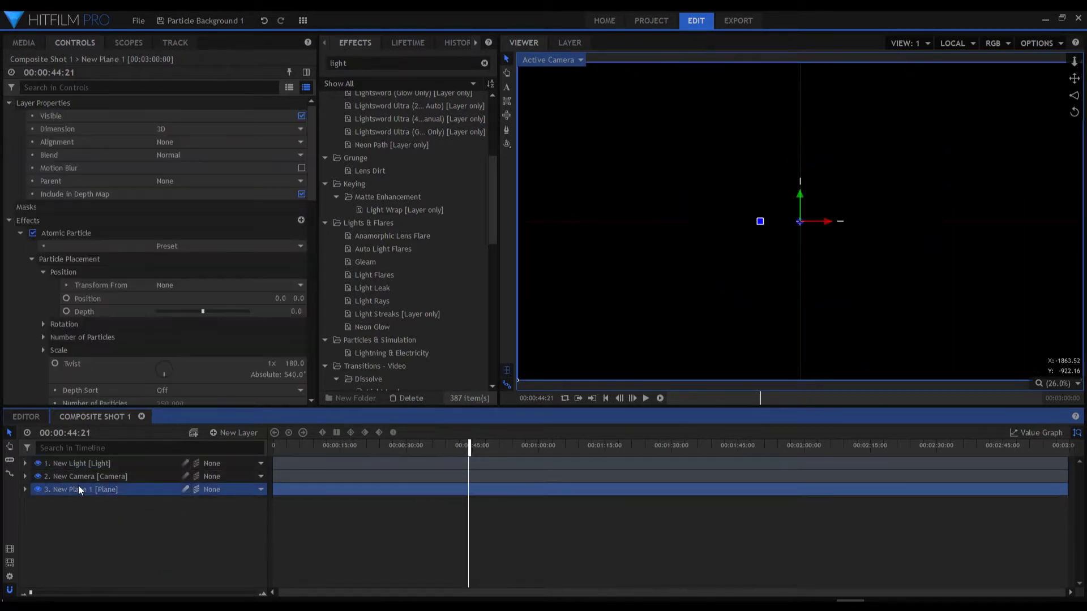
scroll(35, 385, down, 5)
click(9, 384)
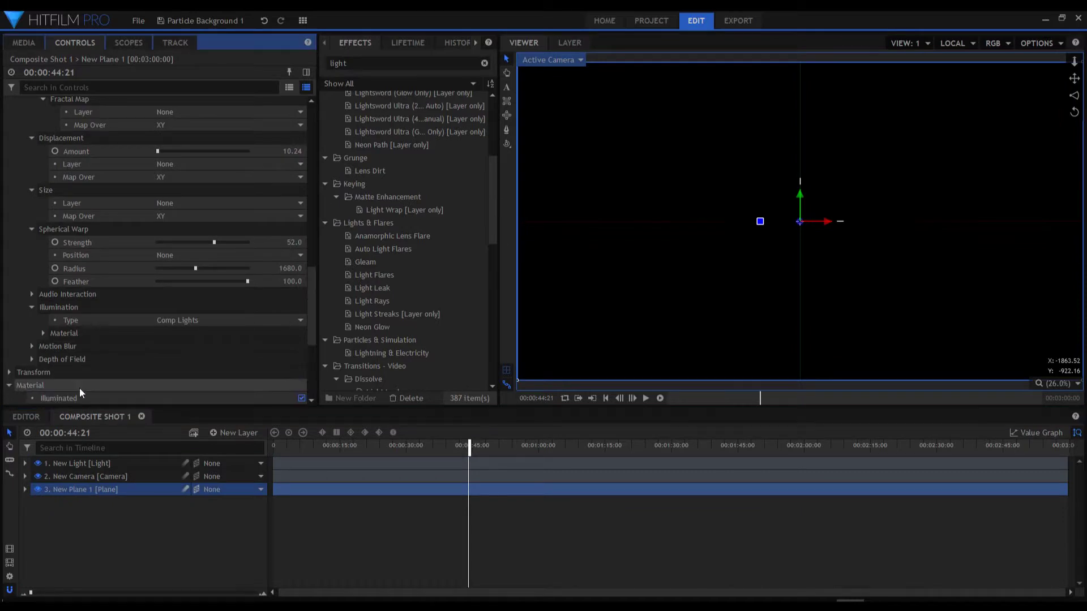
click(301, 399)
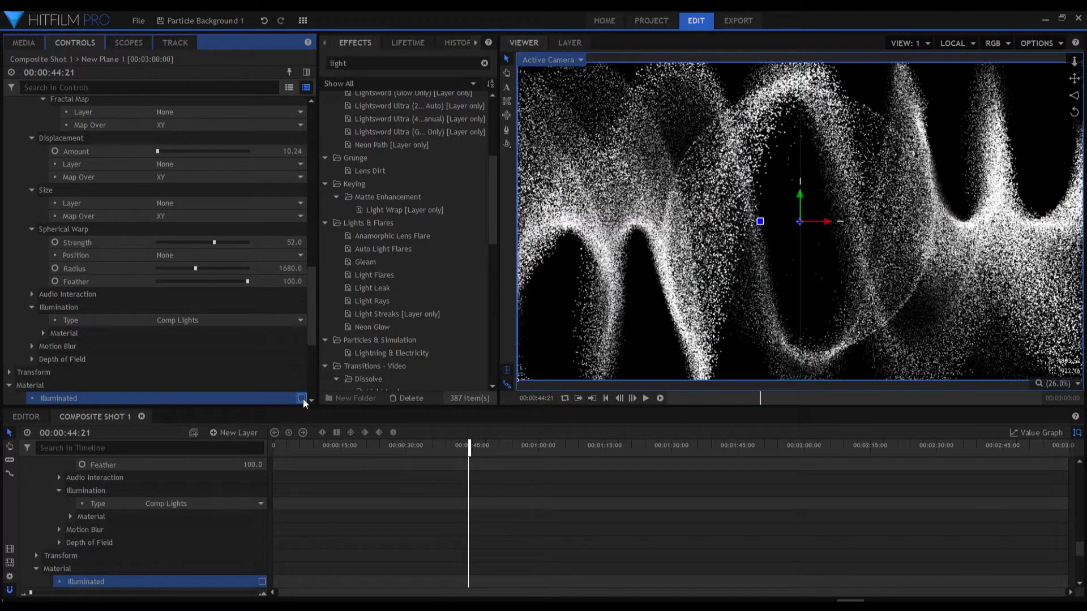
click(301, 398)
click(302, 399)
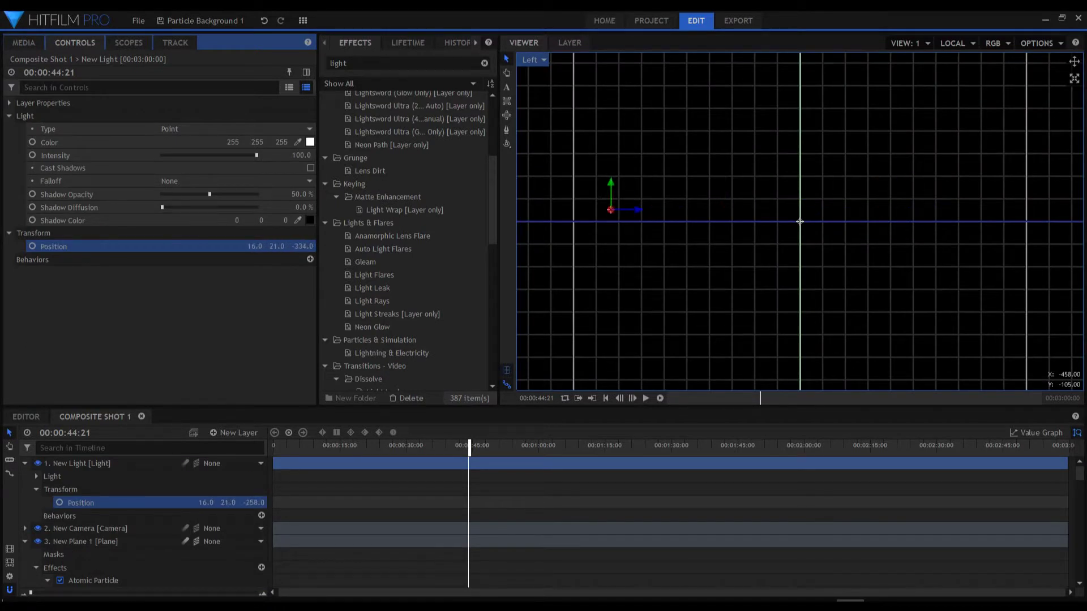
Switch the viewer to Active Camera and move the light forward to 0, 0, 350
click(530, 61)
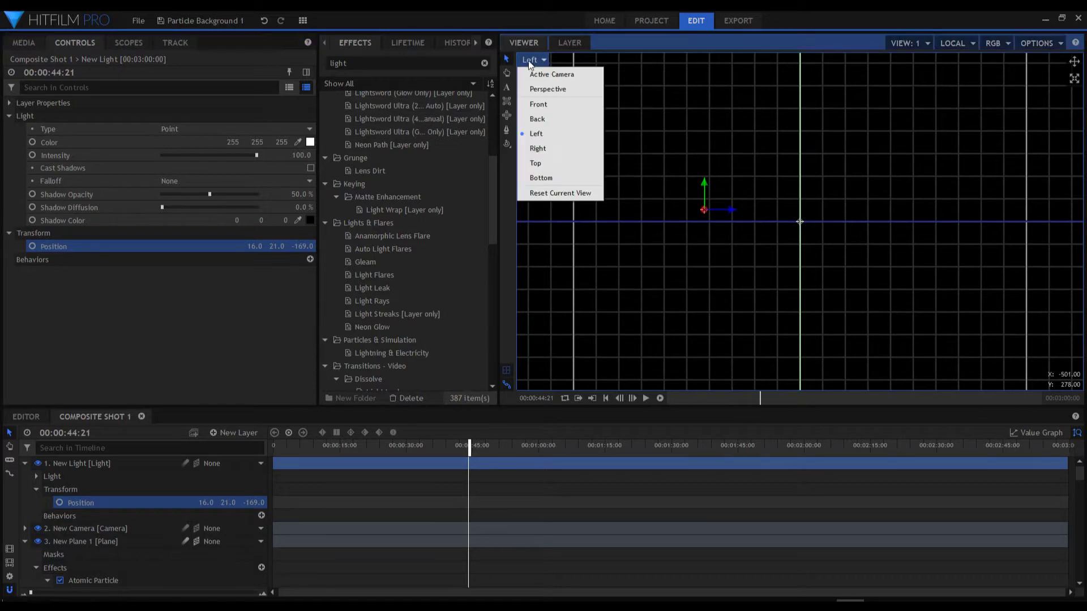
click(542, 74)
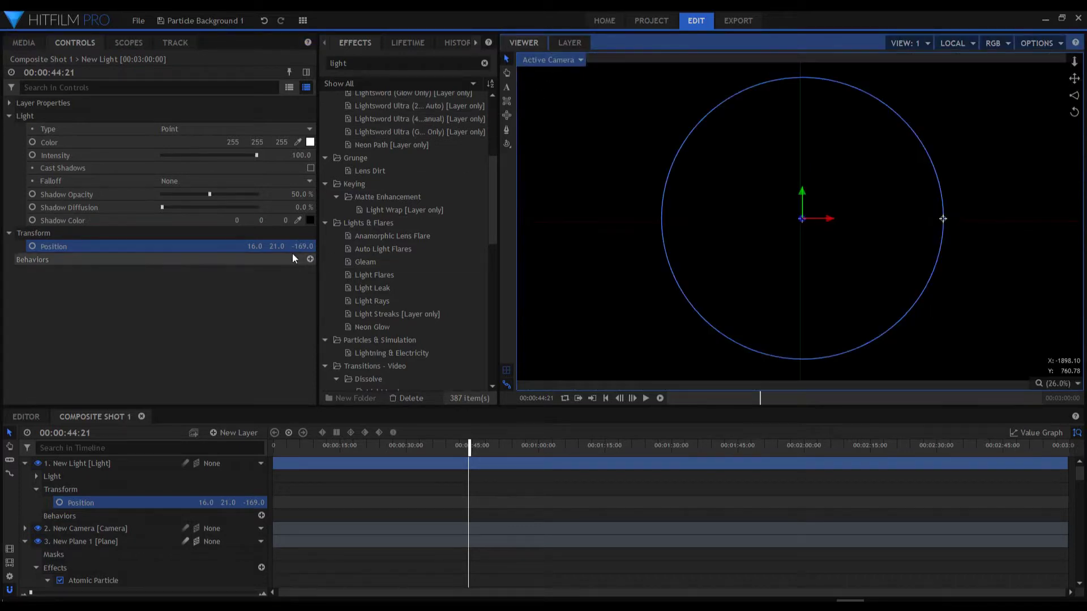
drag(302, 245, 302, 245)
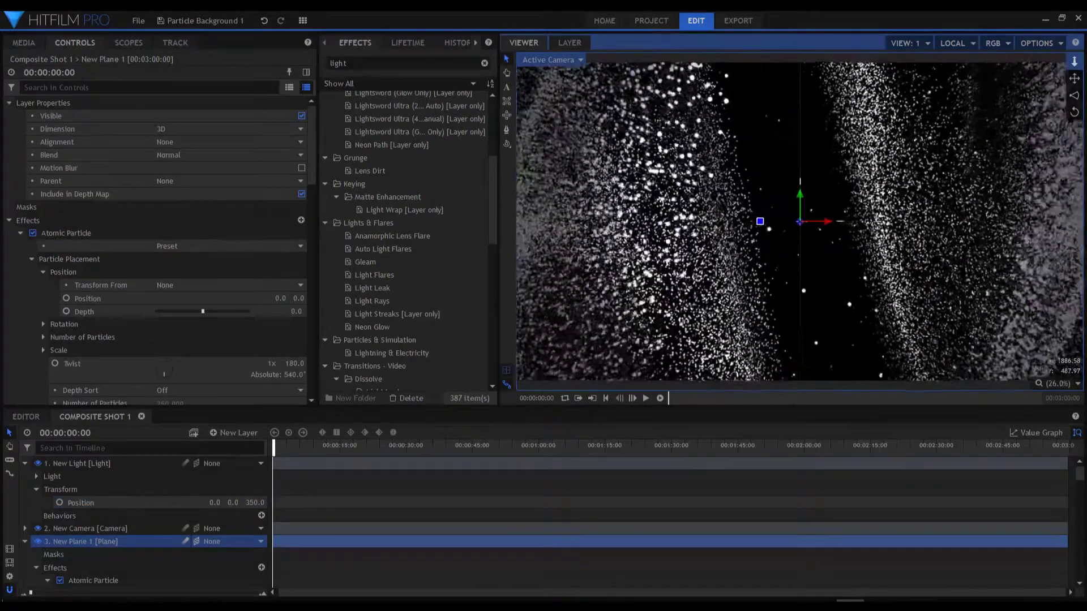
Reduce the Atomic Particle X count and adjust the grid counts while previewing playback
key(space)
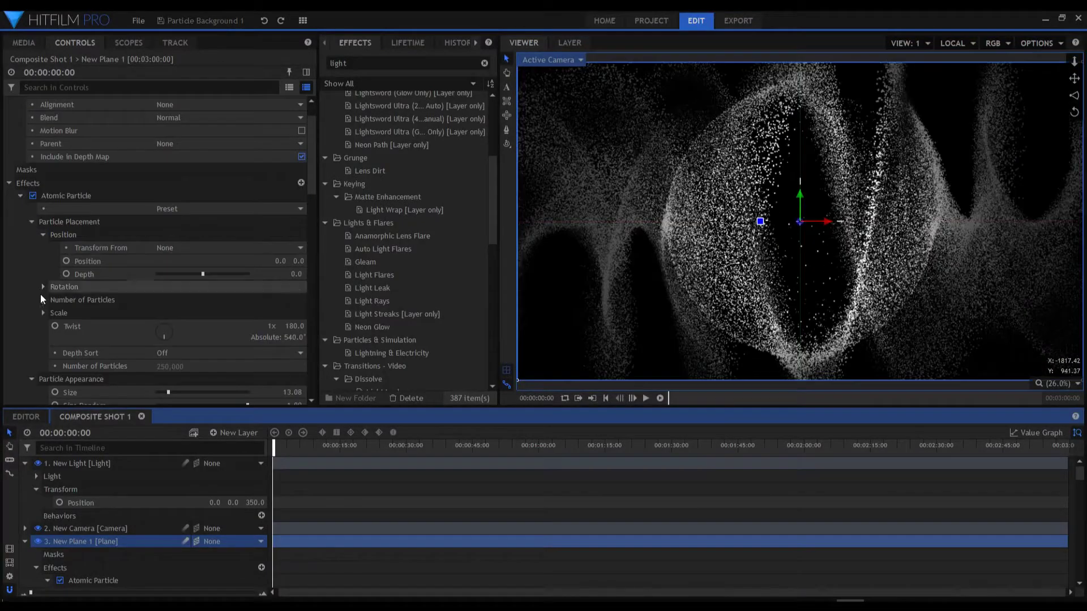
click(43, 299)
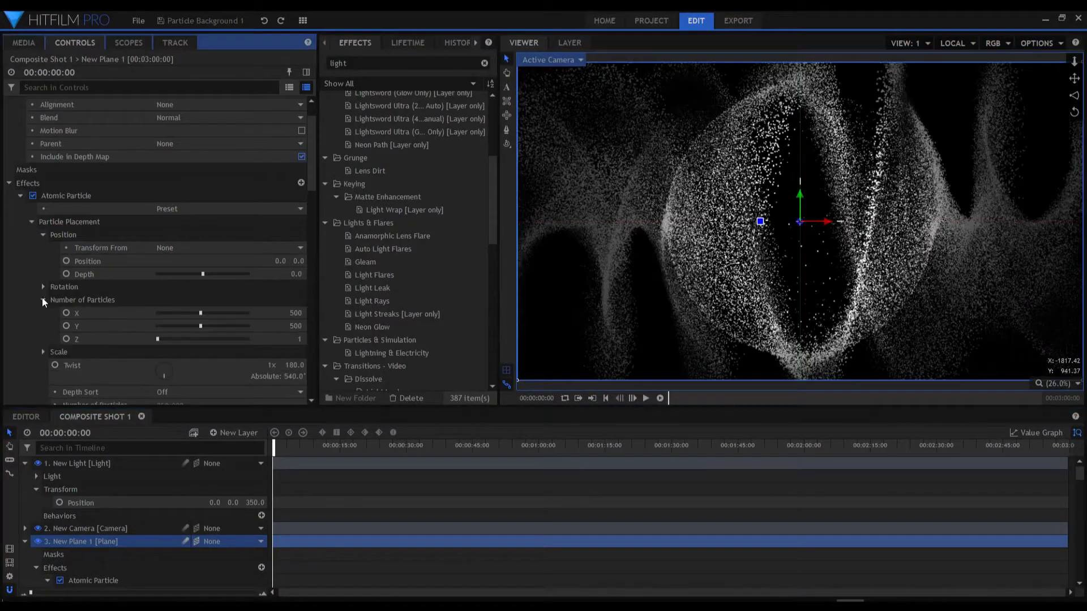
mouse_move(204, 317)
mouse_down()
mouse_move(162, 313)
mouse_move(287, 325)
mouse_up()
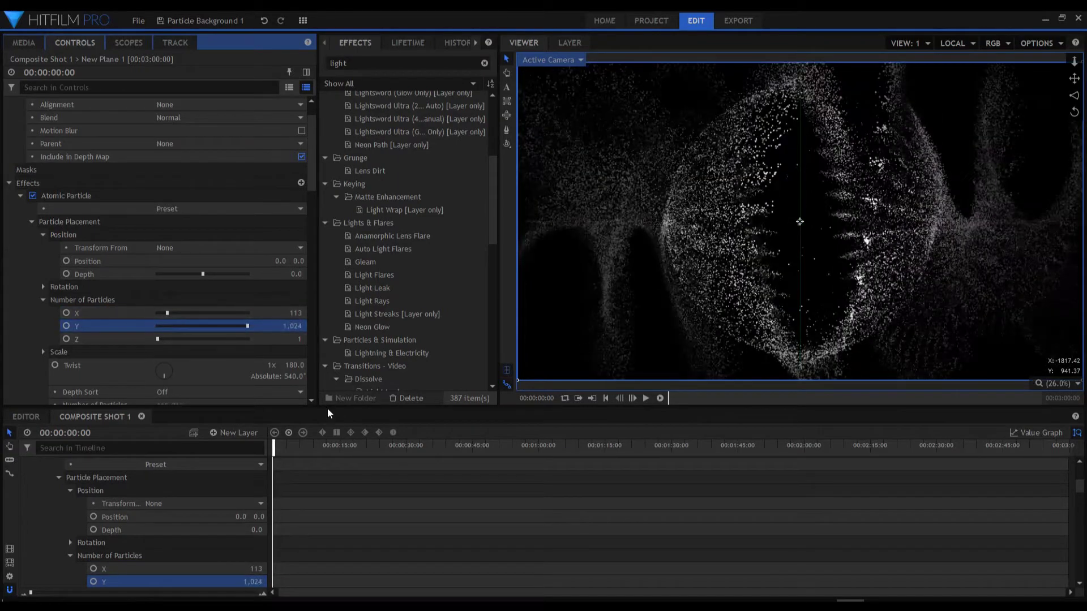
key(space)
drag(167, 313, 187, 313)
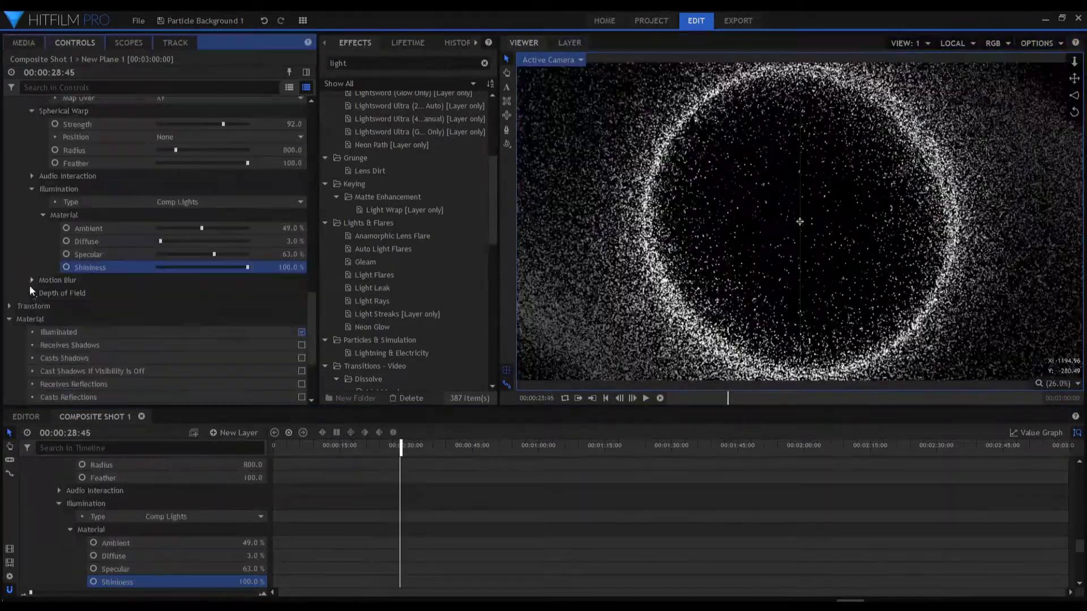
Turn on depth of field in the New Camera layer's properties
click(31, 292)
click(42, 302)
click(301, 306)
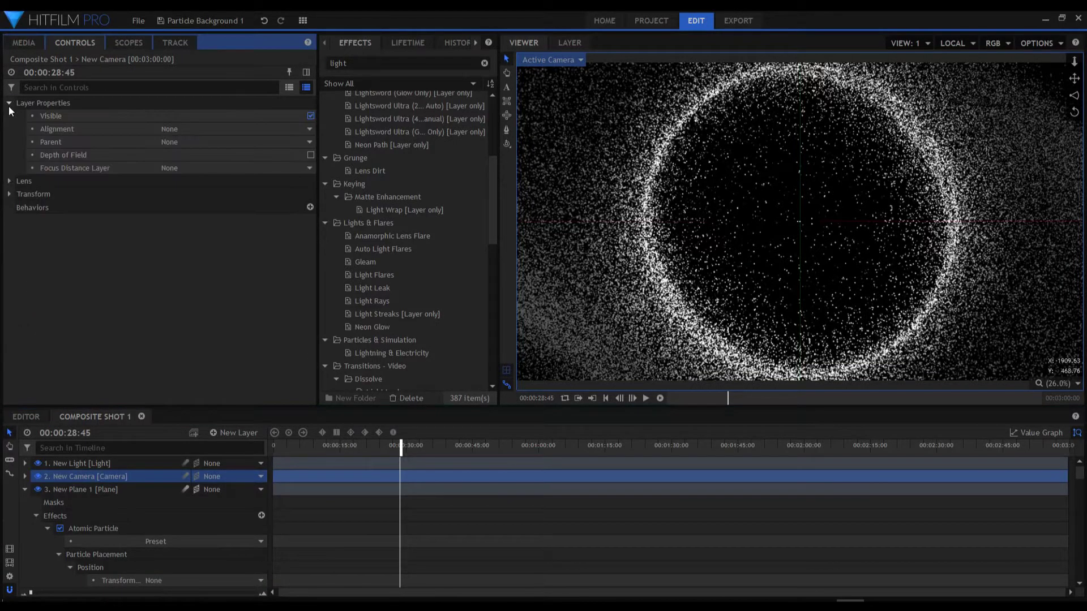
click(310, 156)
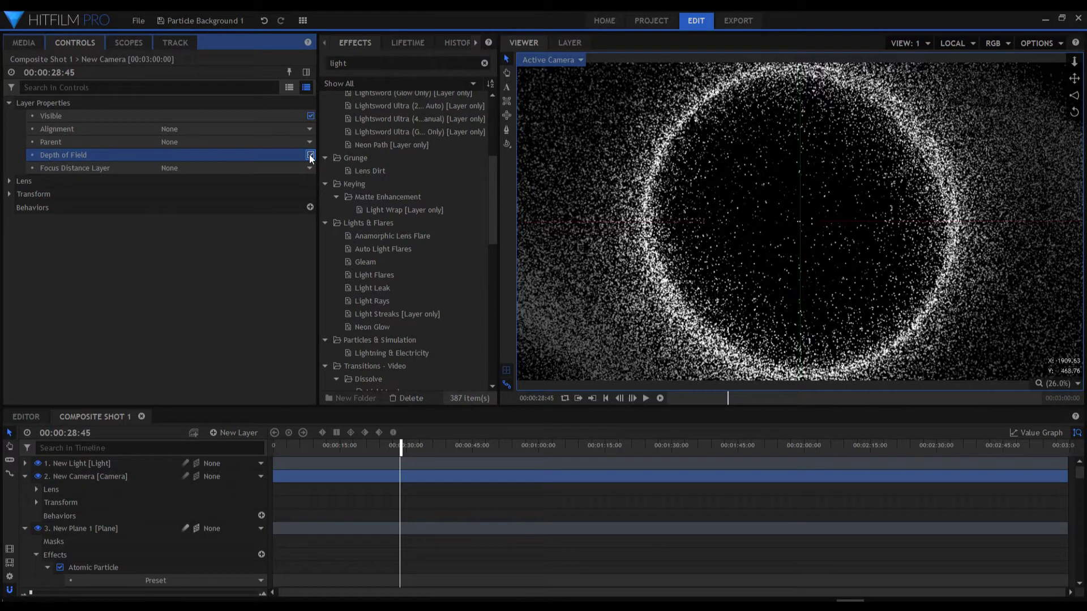
Set the camera lens aperture to 400 and blur to 200%, then preview playback
click(9, 182)
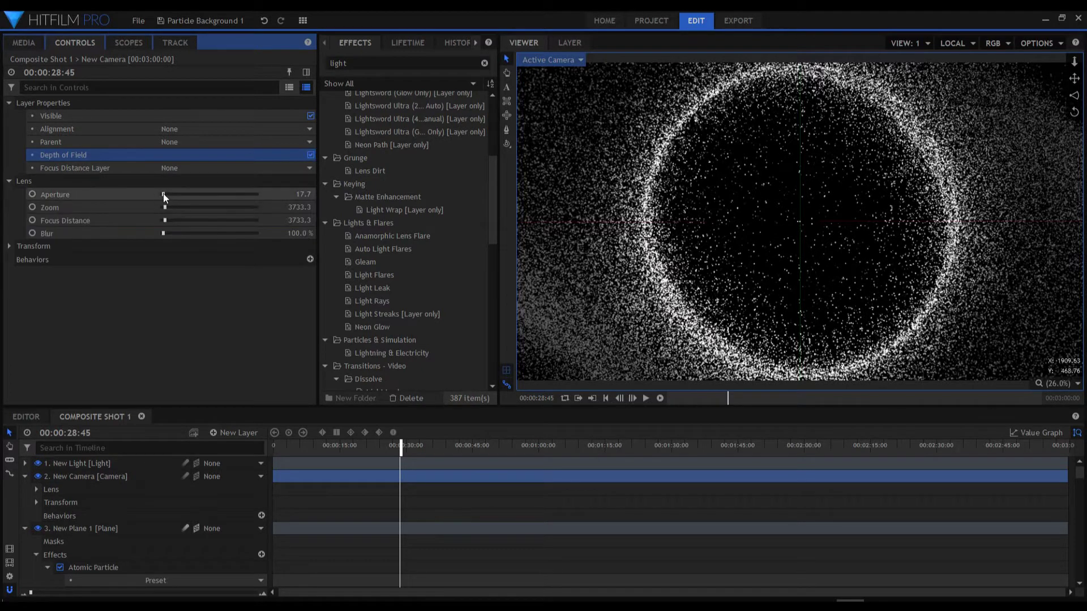
drag(163, 194, 201, 196)
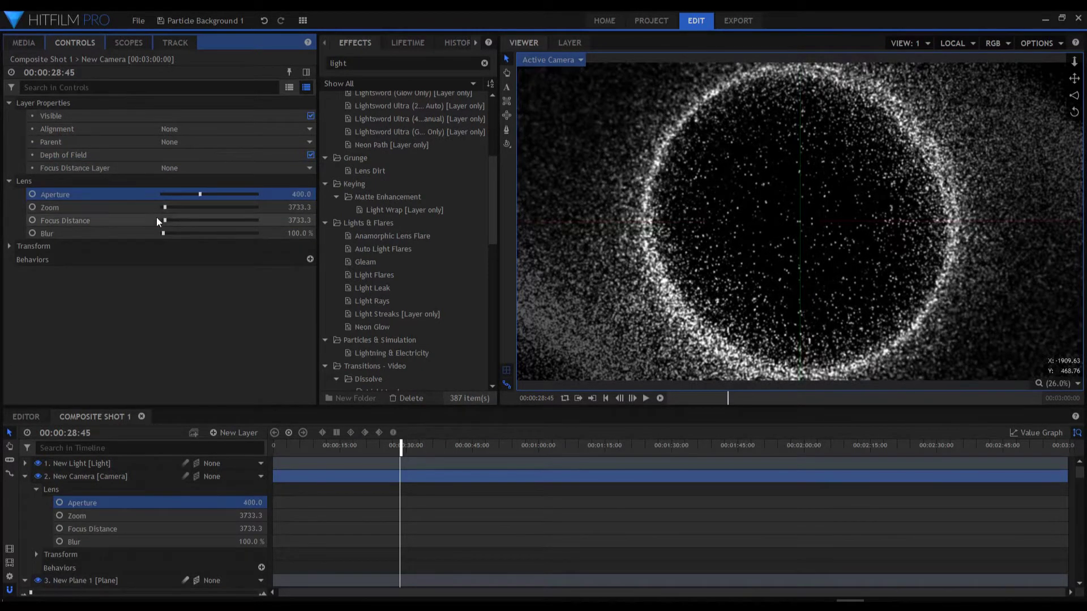
mouse_move(164, 234)
mouse_down()
mouse_move(191, 233)
mouse_move(175, 232)
mouse_up()
click(310, 155)
drag(401, 445, 362, 453)
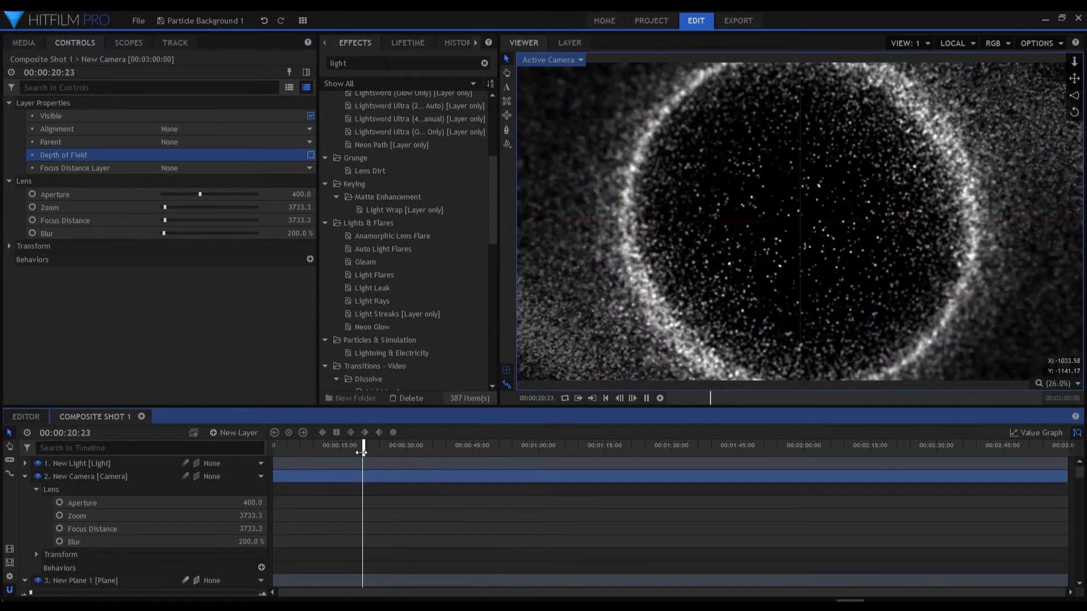
key(space)
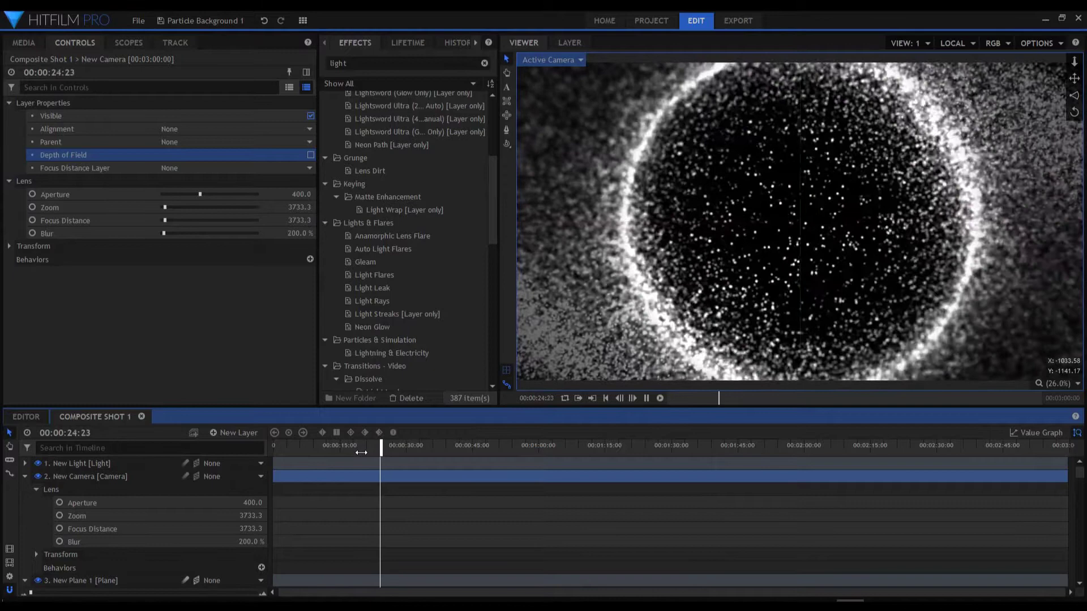
key(space)
click(311, 155)
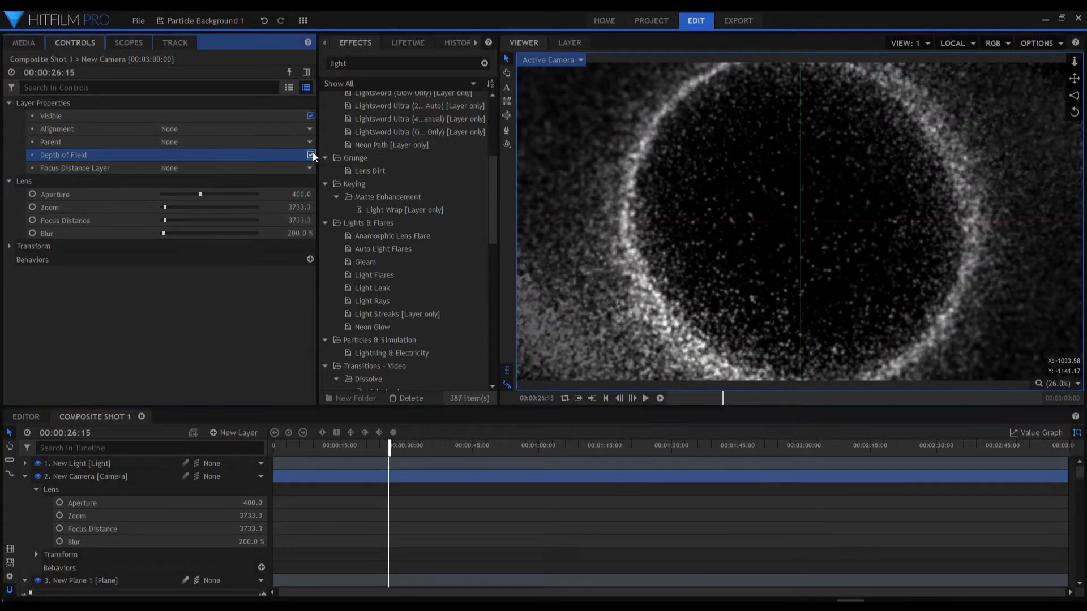
Push New Light forward in depth and set its colour to cyan
click(76, 463)
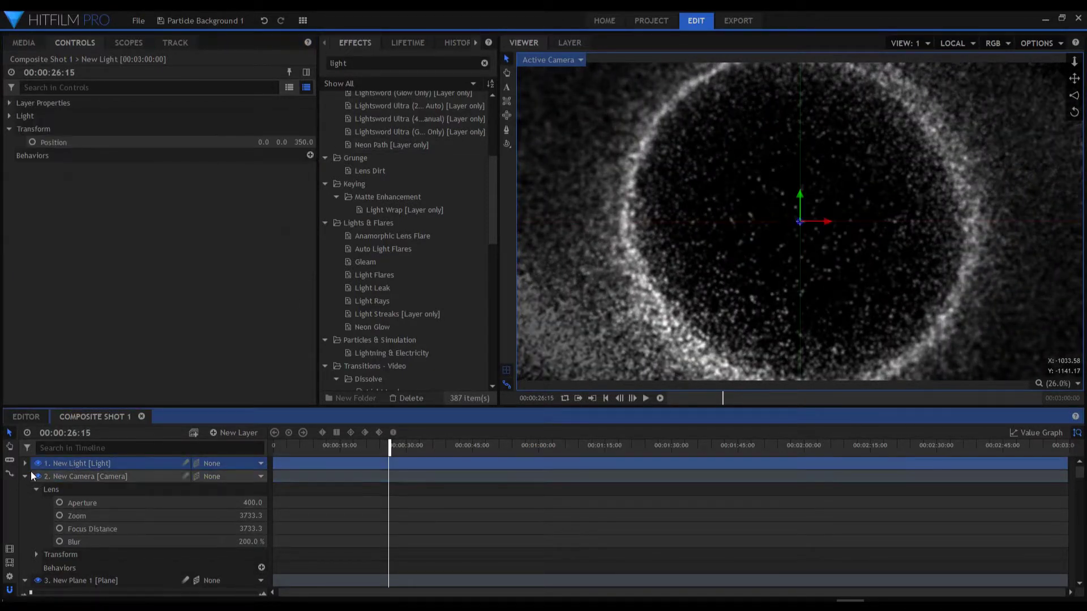
click(25, 476)
drag(289, 143, 15, 143)
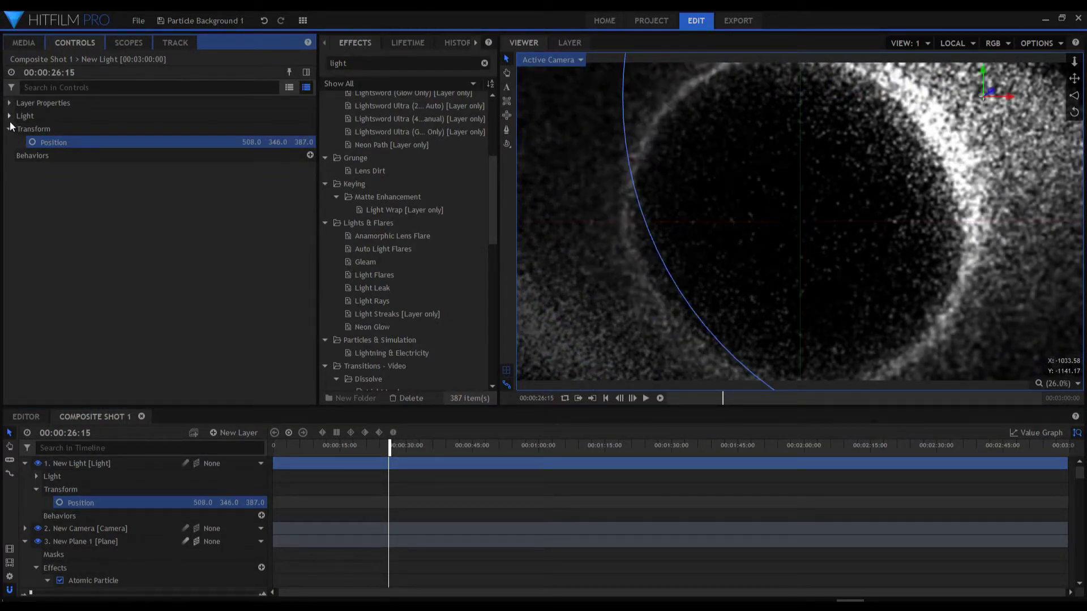
click(9, 117)
mouse_move(285, 142)
mouse_down()
mouse_move(204, 140)
mouse_move(247, 142)
mouse_up()
key(ctrl+z)
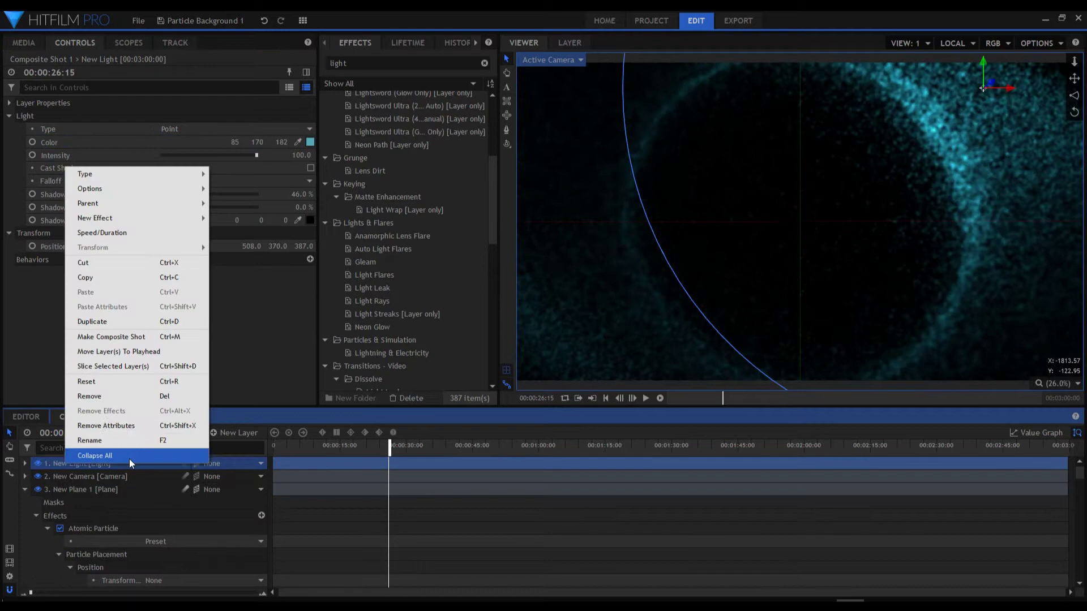
Duplicate the light, recolour it magenta, move it left and dim it to 79
click(117, 322)
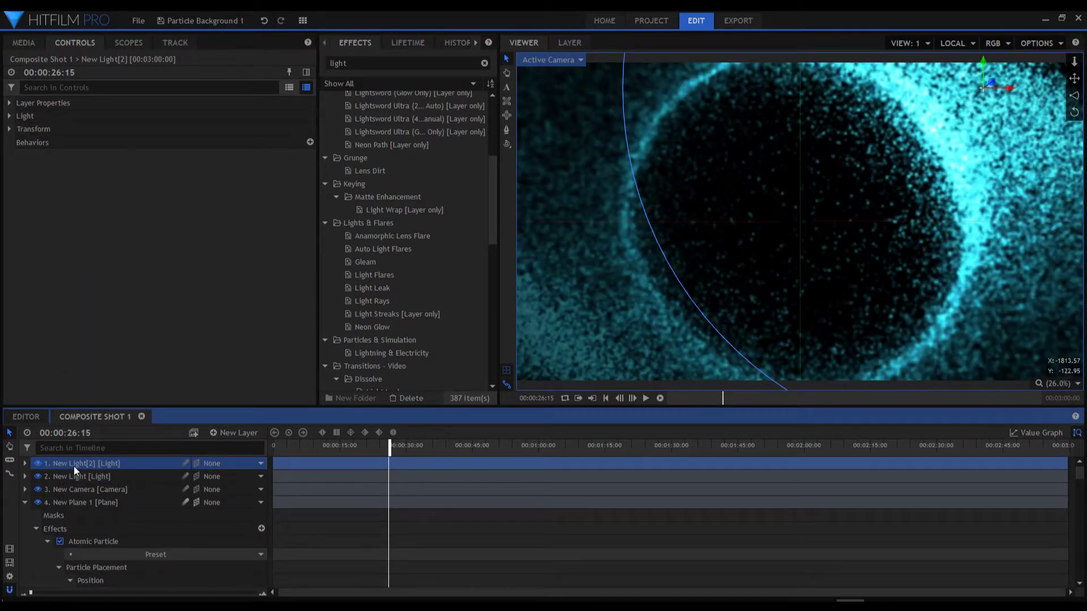
click(67, 476)
click(309, 142)
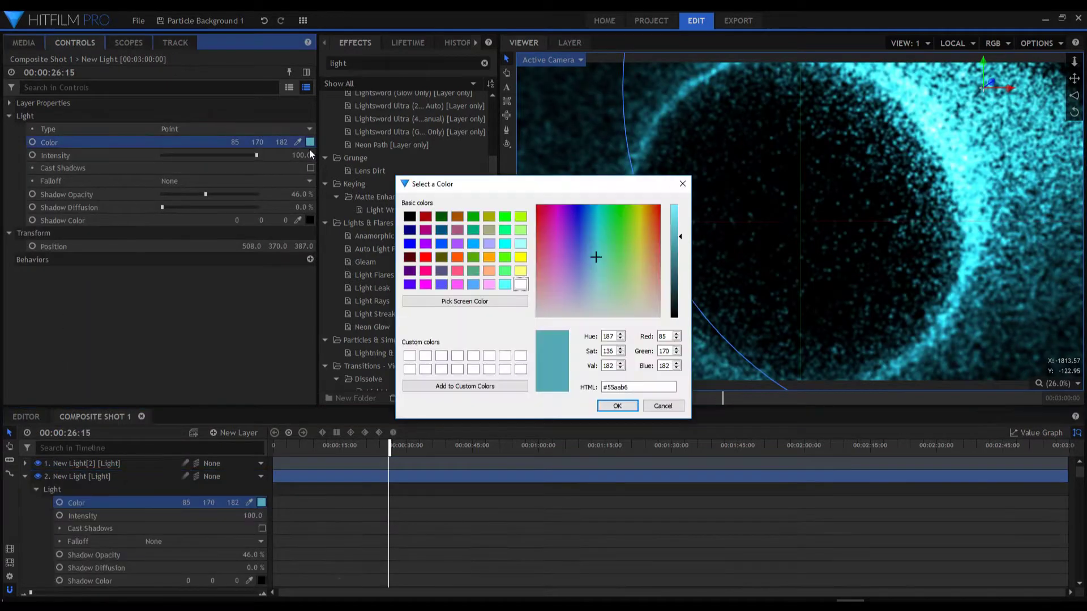
click(618, 406)
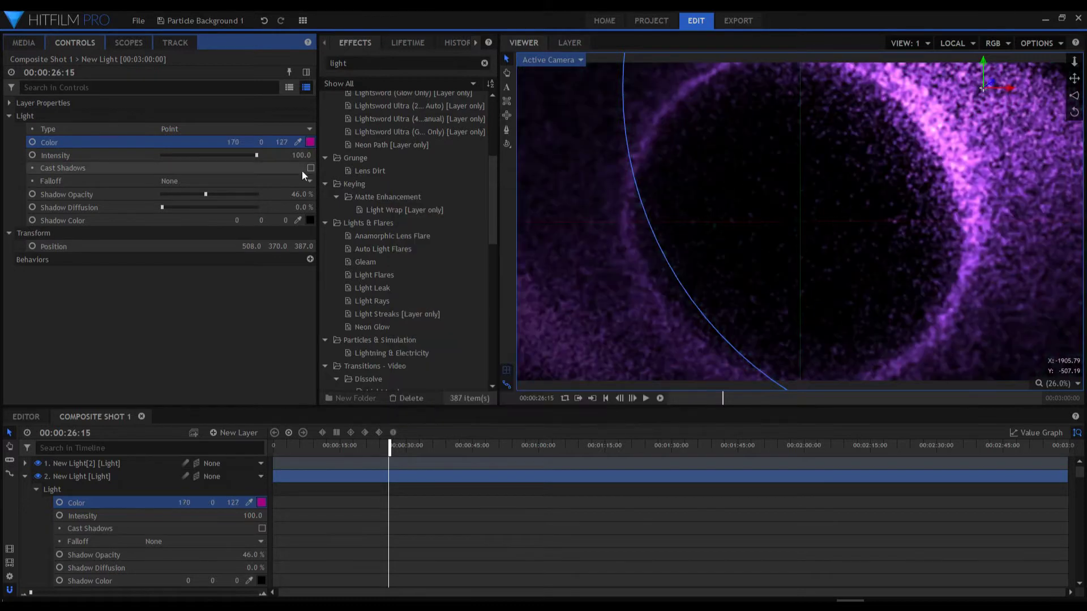
drag(252, 272, 277, 274)
drag(843, 86, 637, 228)
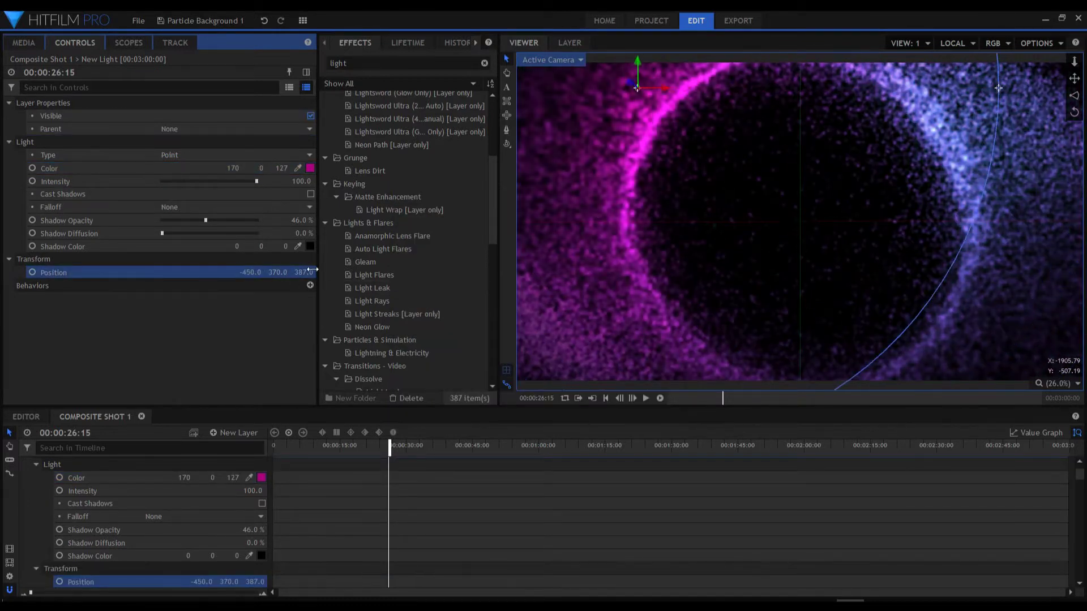
mouse_move(256, 182)
mouse_down()
mouse_move(198, 184)
mouse_move(239, 185)
mouse_move(227, 182)
mouse_up()
Rotate the particle array on Z and shorten the Gleam rays to 8 px
drag(390, 446, 501, 453)
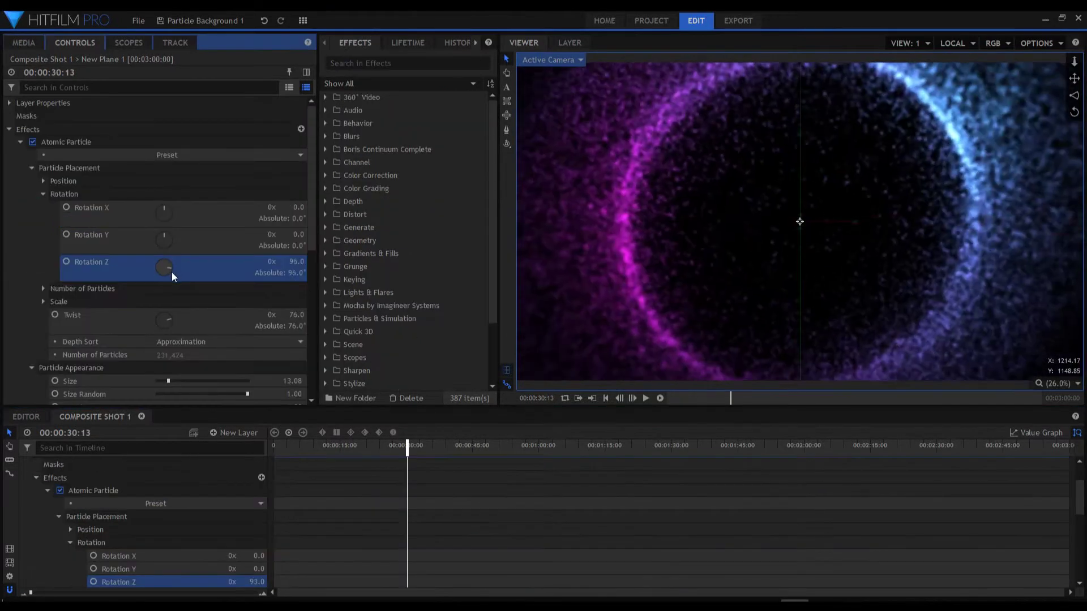
mouse_move(172, 272)
mouse_down()
mouse_move(161, 229)
mouse_move(167, 214)
mouse_move(176, 218)
mouse_up()
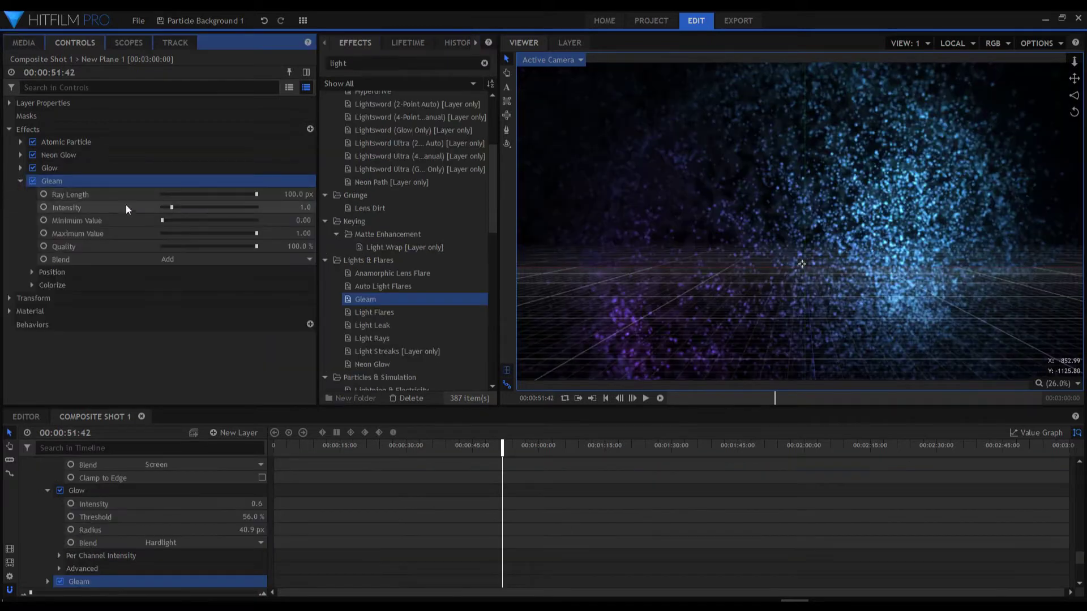
mouse_move(257, 194)
mouse_down()
mouse_move(187, 193)
mouse_move(238, 210)
mouse_up()
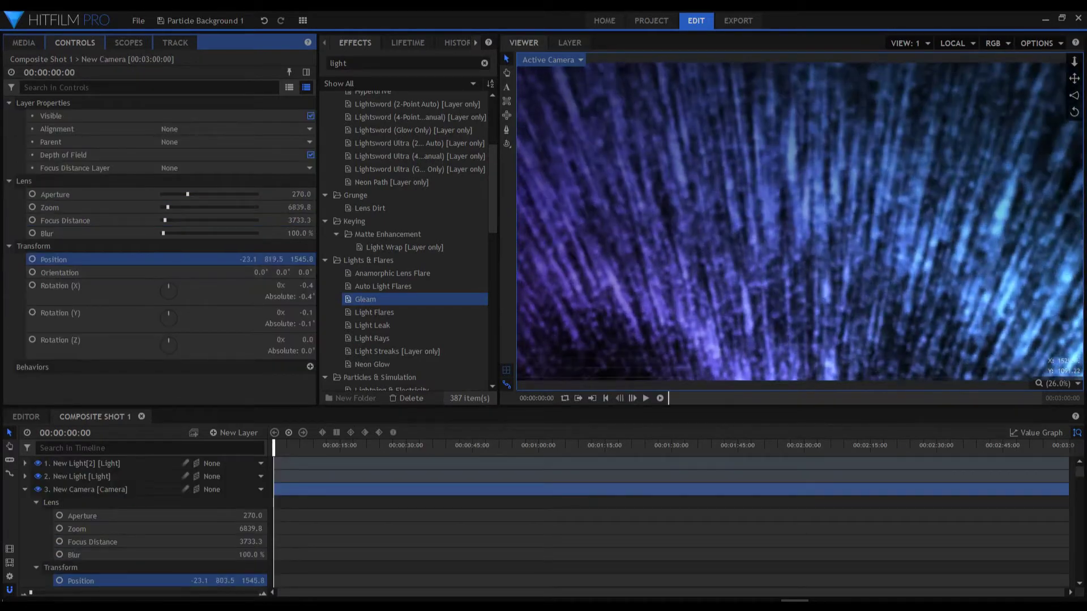
Reposition the camera to reframe the particles, preview it, and shift the light's position
drag(798, 221, 765, 238)
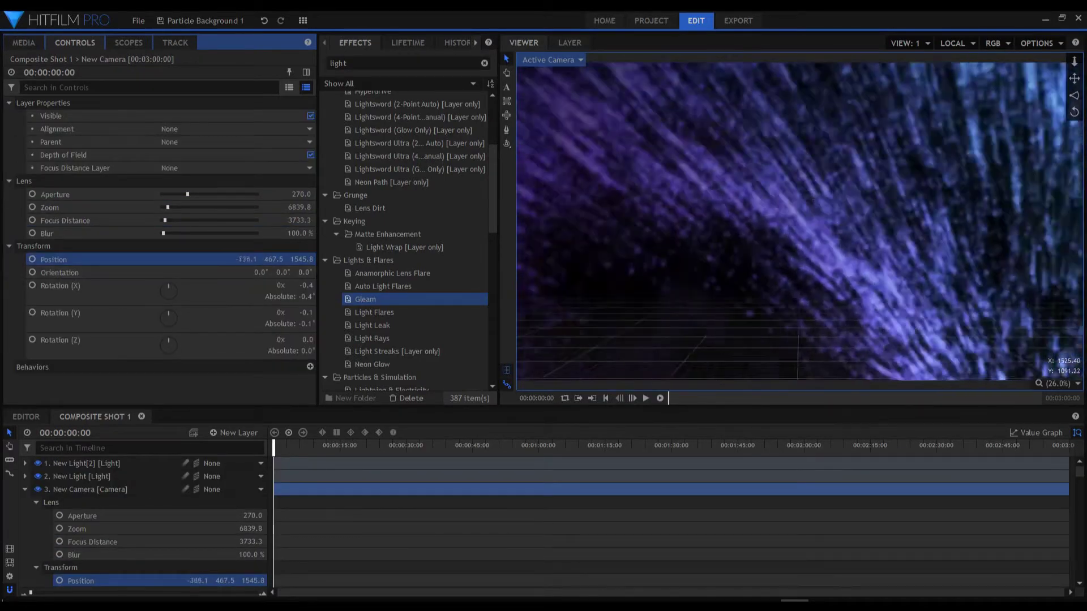
key(space)
drag(332, 439, 169, 436)
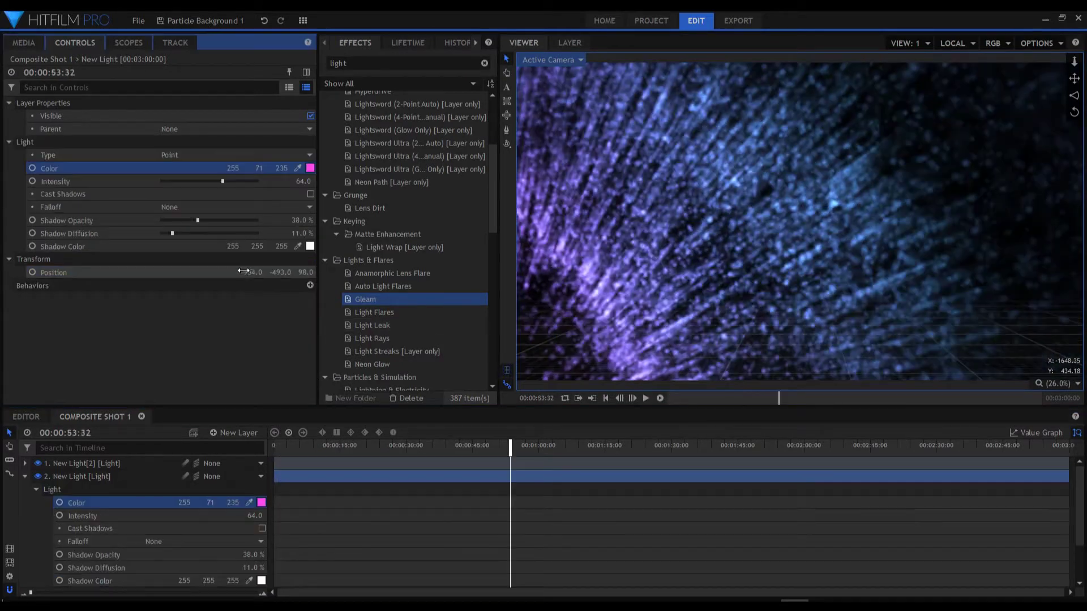
drag(243, 271, 289, 272)
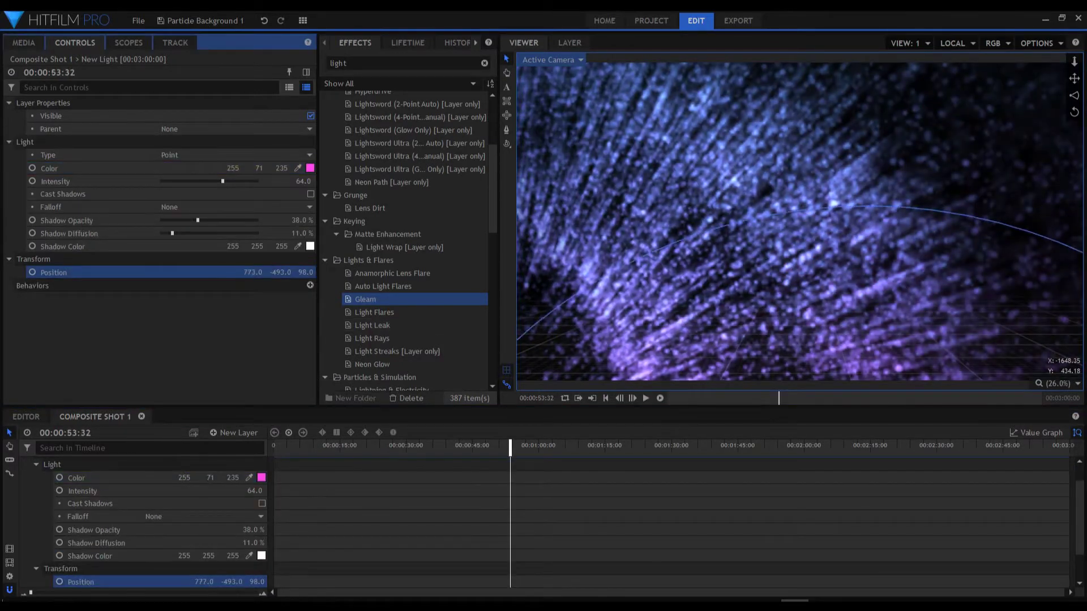
drag(965, 339, 966, 182)
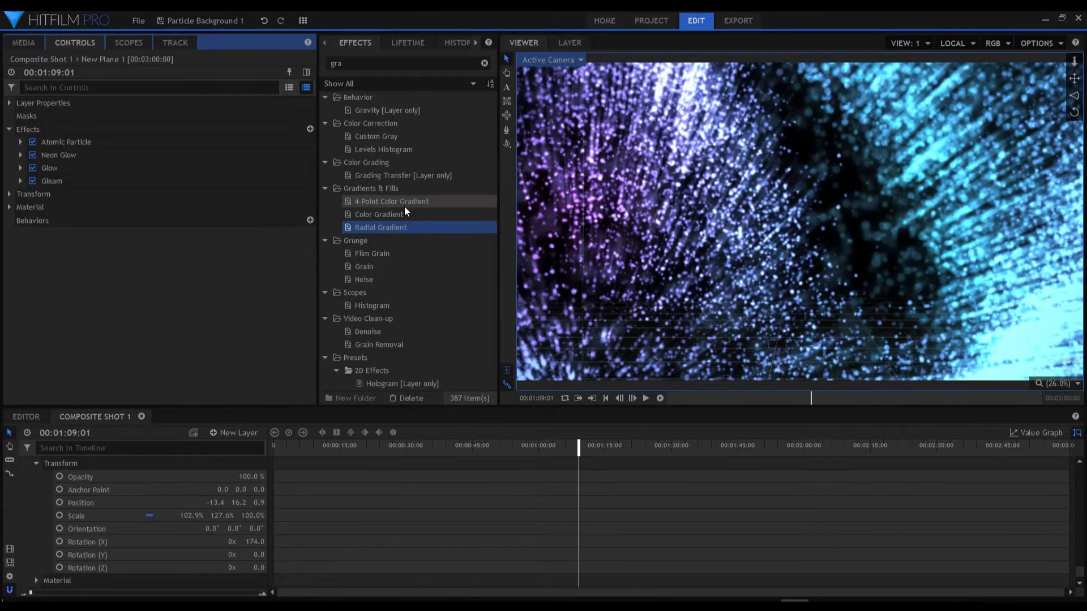
Apply the 4-Point Color Gradient, set Point 1's Color Blend to 3.8, and preview
drag(193, 149, 183, 139)
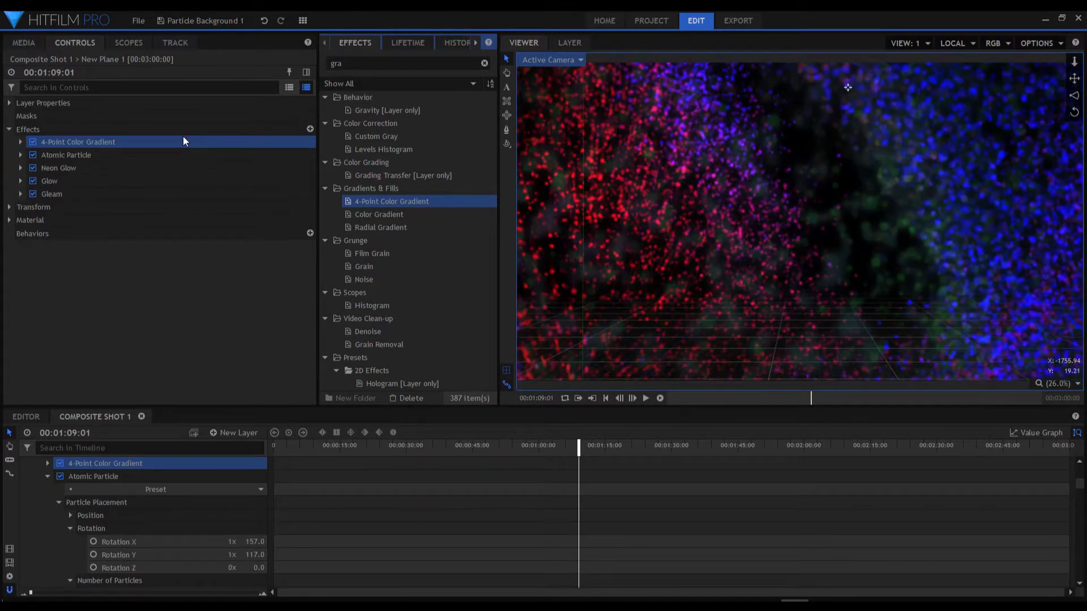
drag(579, 445, 347, 445)
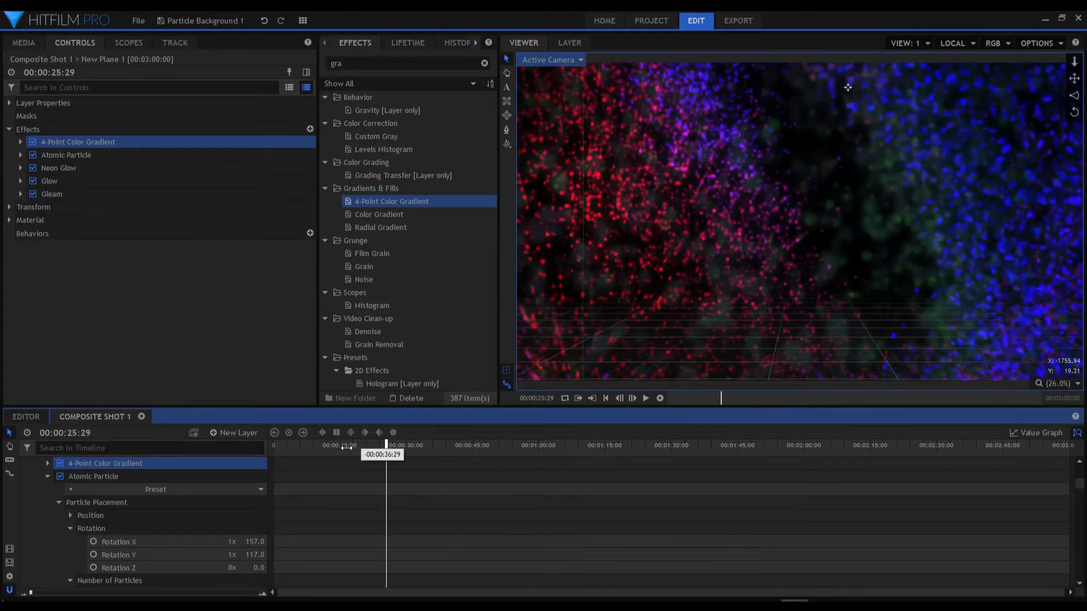
click(19, 144)
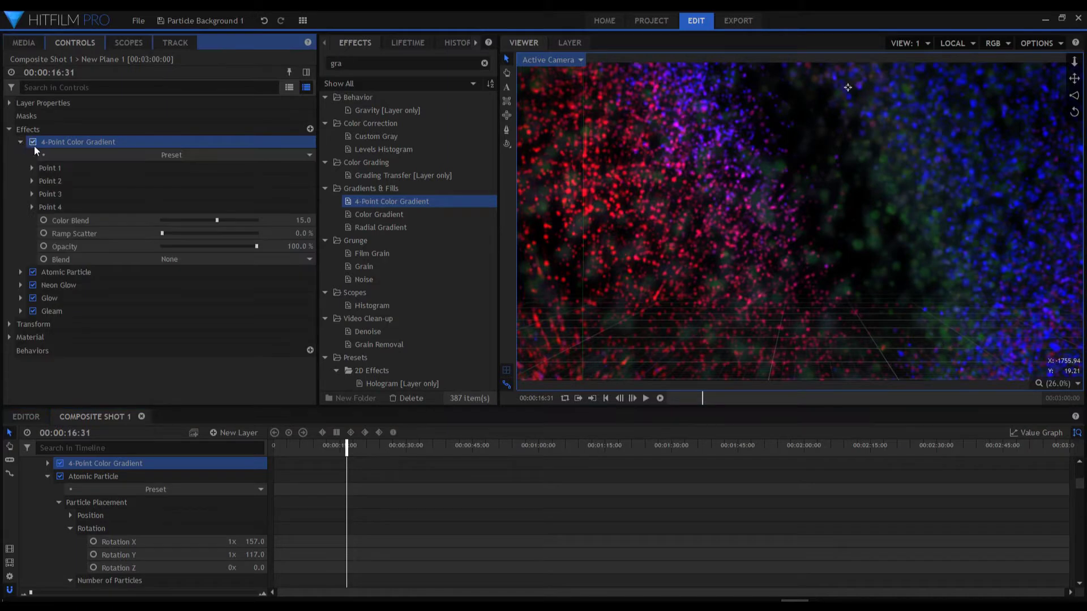
click(33, 169)
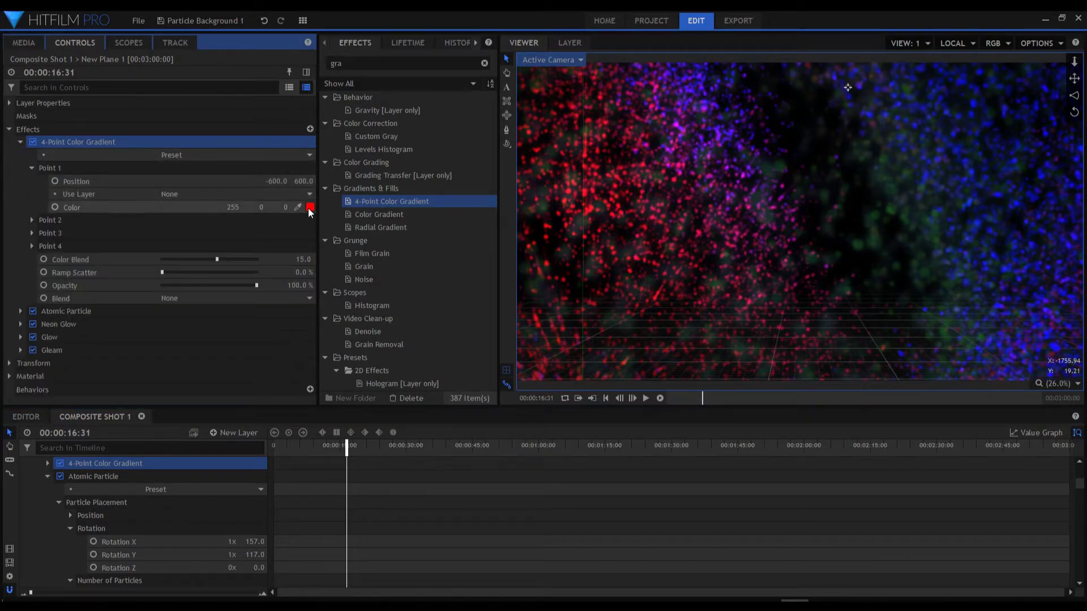
mouse_move(216, 260)
mouse_down()
mouse_move(148, 259)
mouse_move(174, 261)
mouse_up()
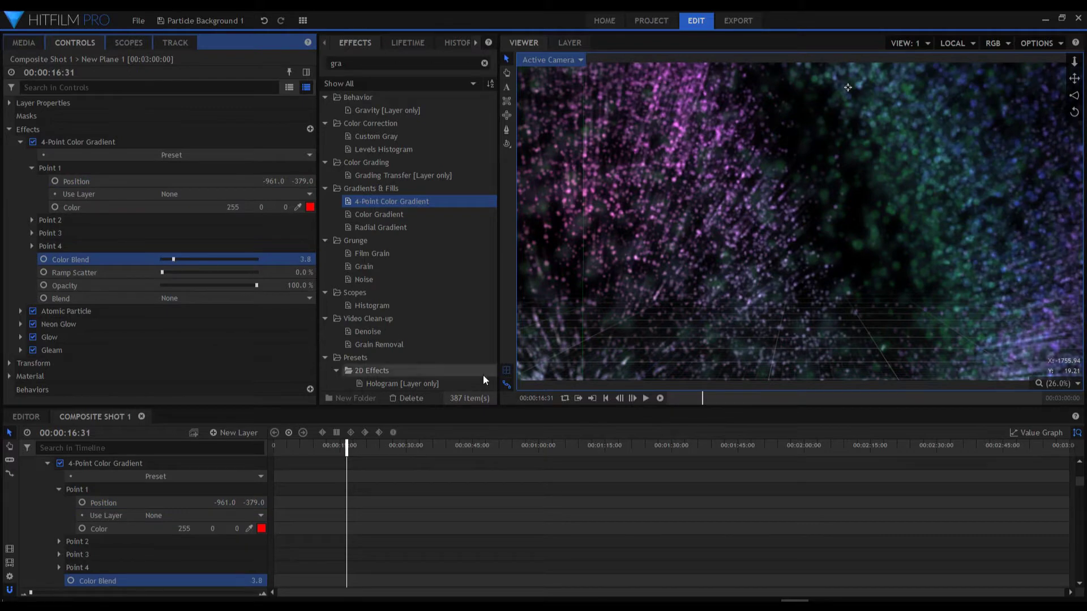
mouse_move(467, 440)
mouse_down()
mouse_move(704, 445)
mouse_move(274, 446)
mouse_move(3, 476)
mouse_up()
key(space)
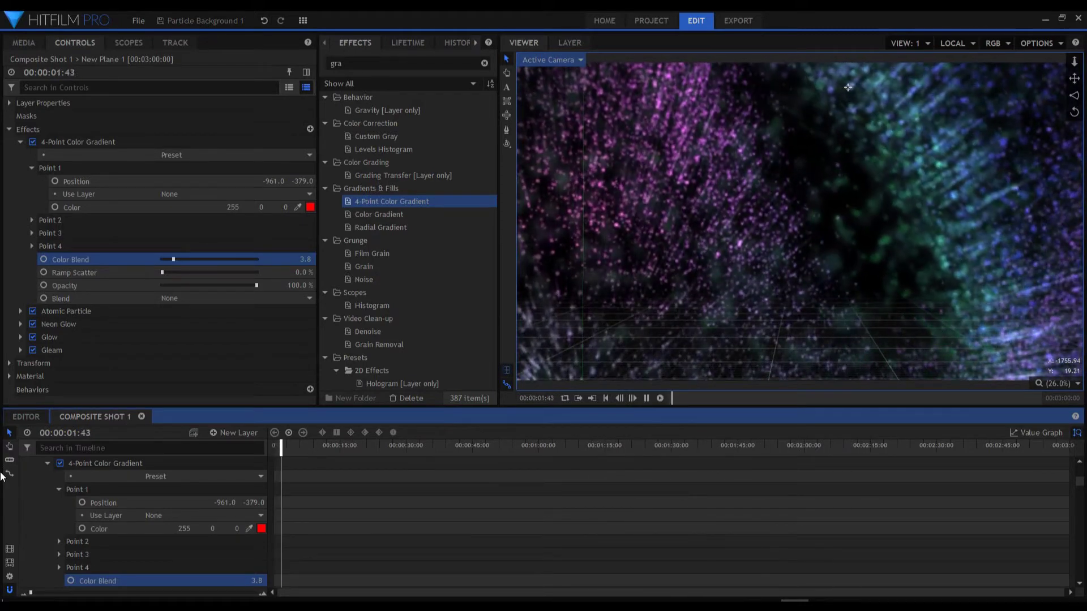
Push plane P2 back to Z -7107 and scale it to about 208%
click(847, 88)
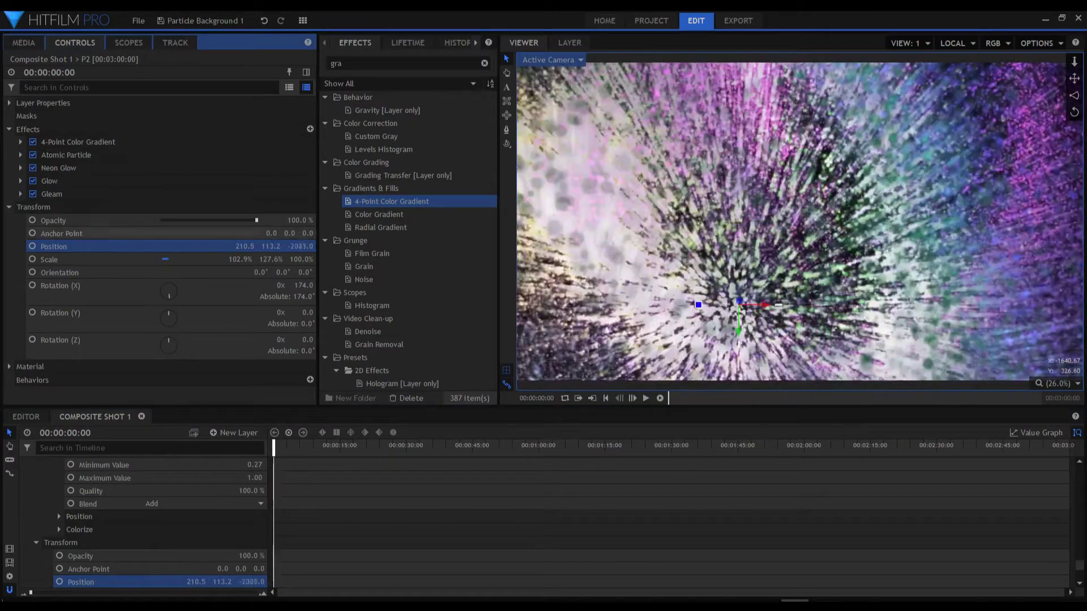
drag(967, 119, 1011, 107)
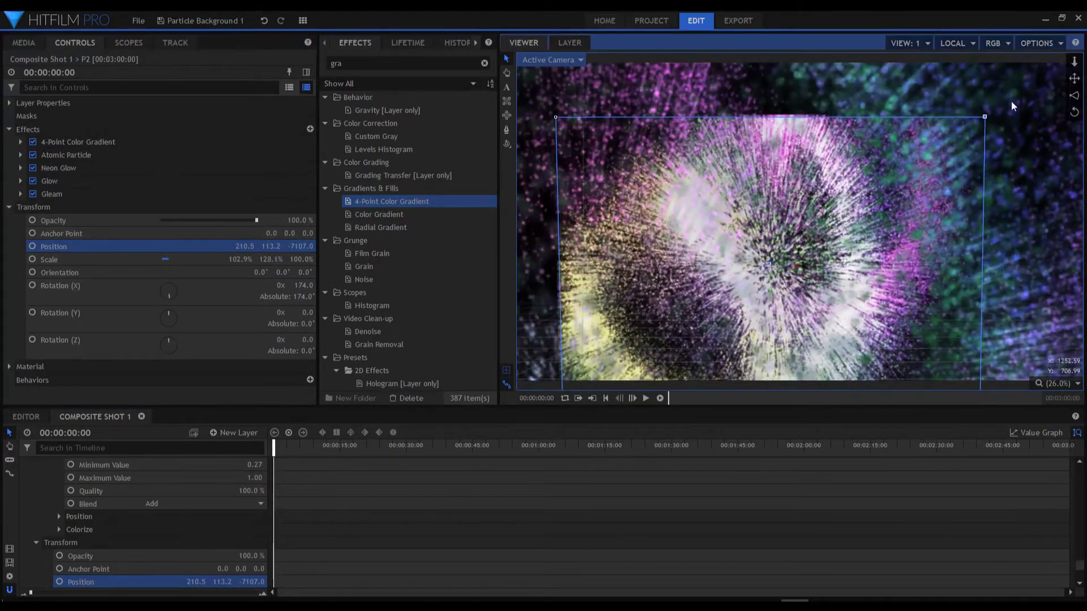
click(1072, 386)
click(1058, 502)
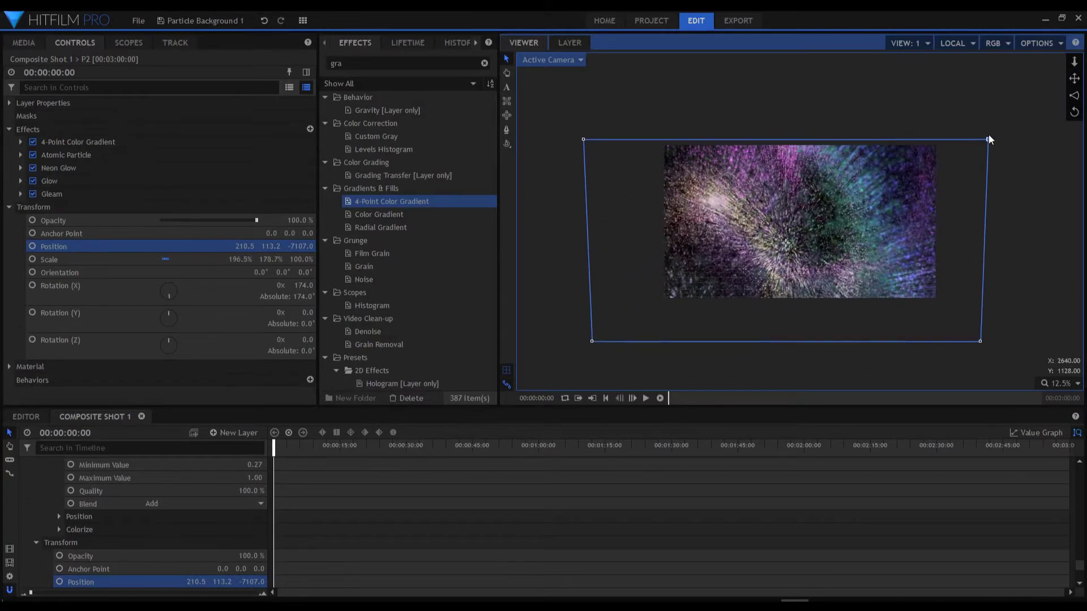
click(1072, 384)
click(1057, 515)
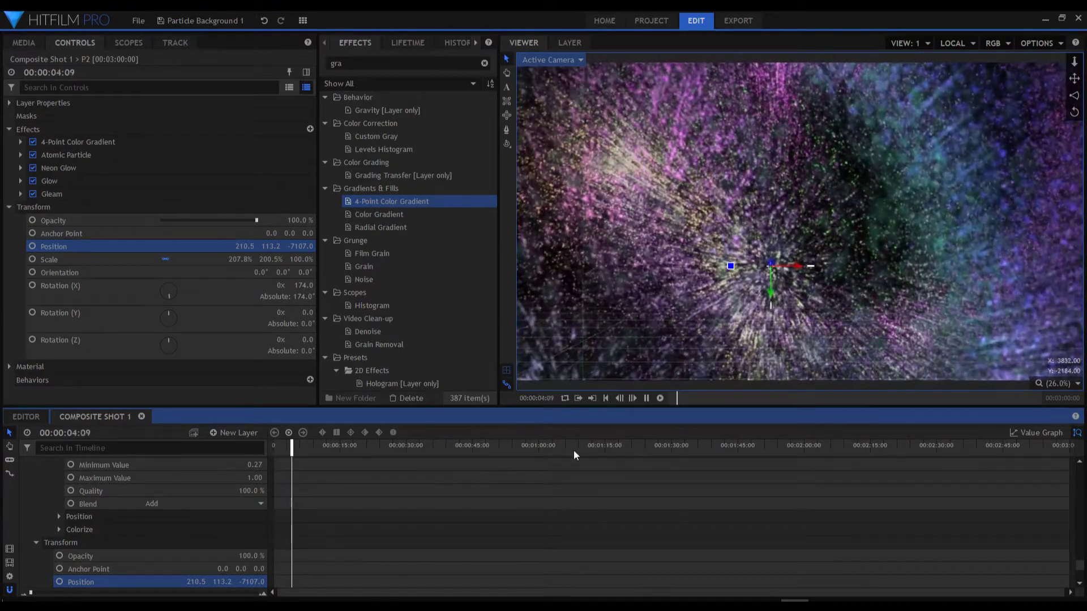
scroll(128, 482, up, 5)
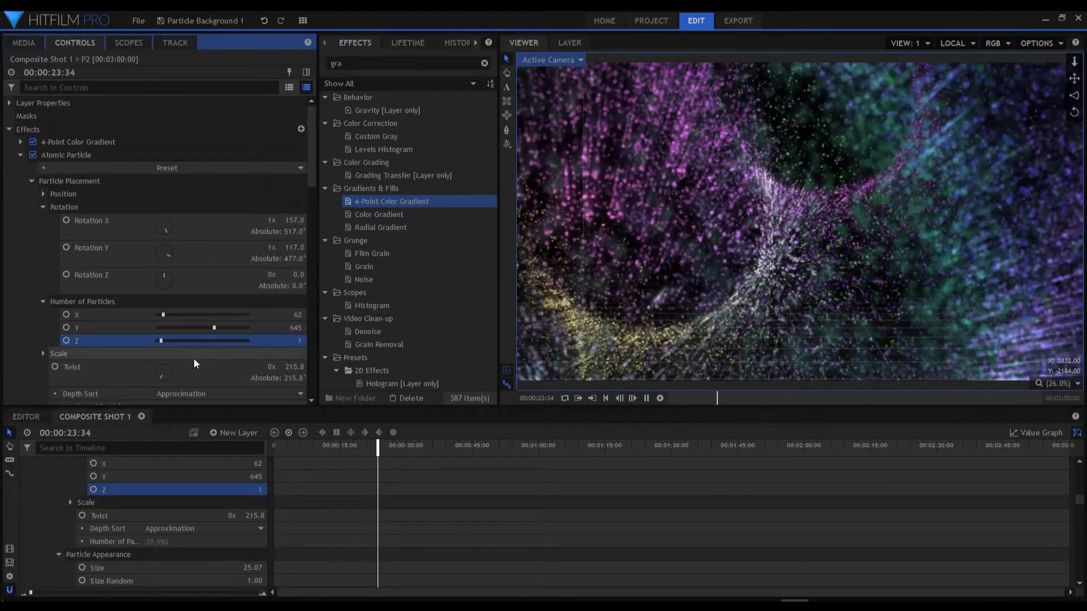
Raise P2's Atomic Particle Z count to 2 and preview the denser particles
key(space)
mouse_move(162, 341)
mouse_down()
mouse_move(148, 342)
mouse_move(161, 342)
mouse_up()
drag(408, 445, 568, 463)
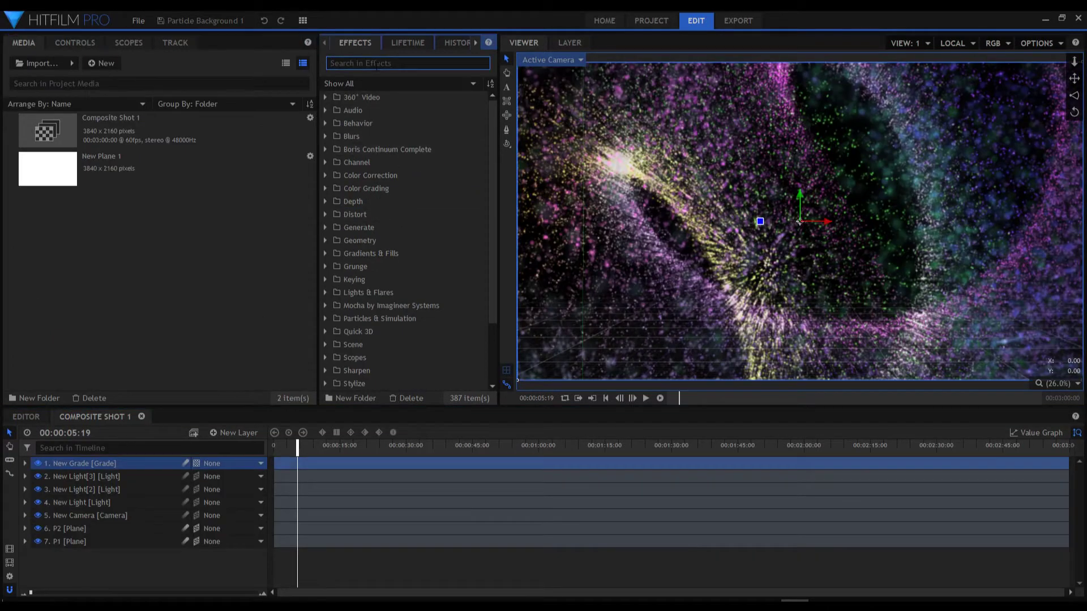
text(stre)
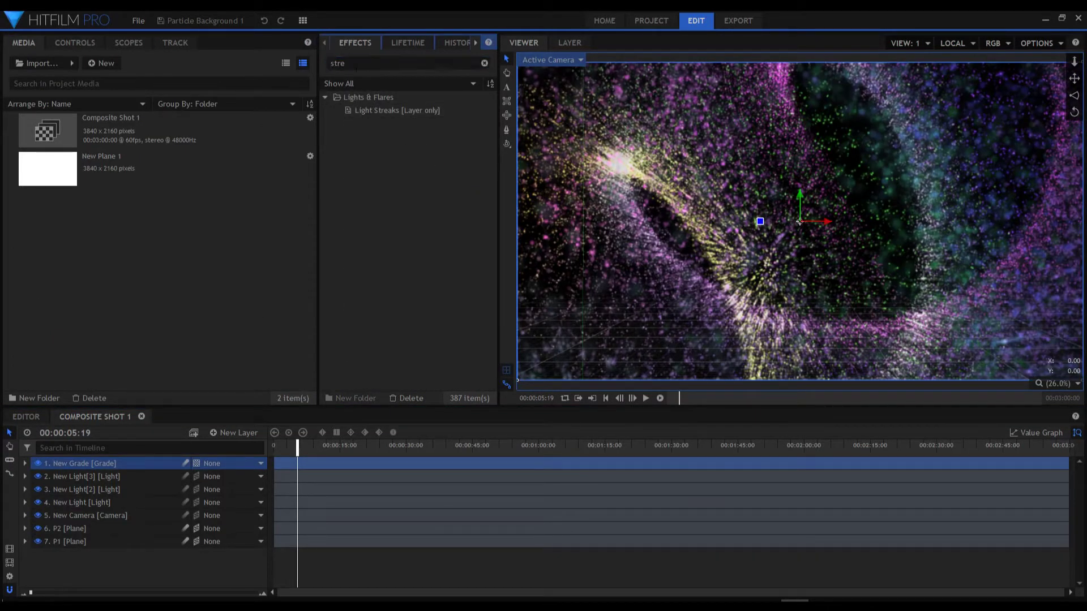
text(flare)
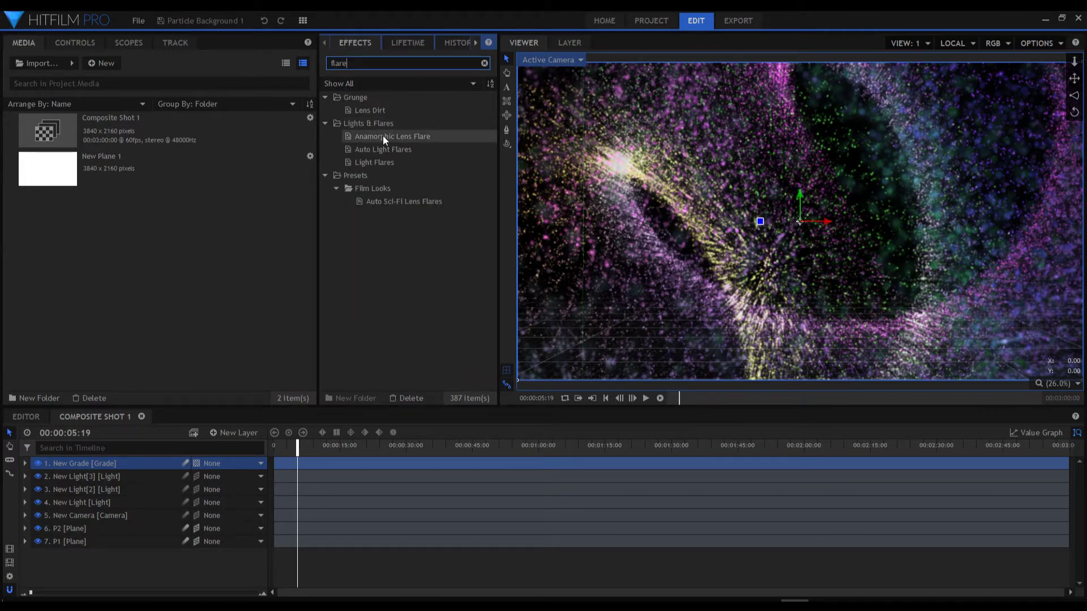
Apply Anamorphic Lens Flare to New Grade and expand its first streak settings
drag(139, 406, 110, 462)
click(74, 43)
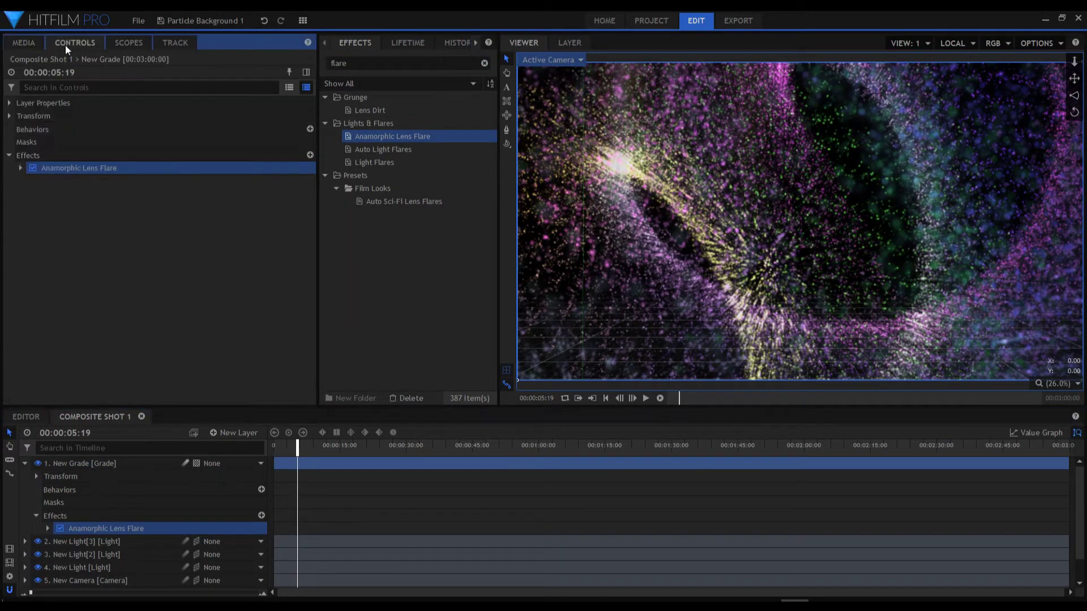
click(15, 167)
click(31, 245)
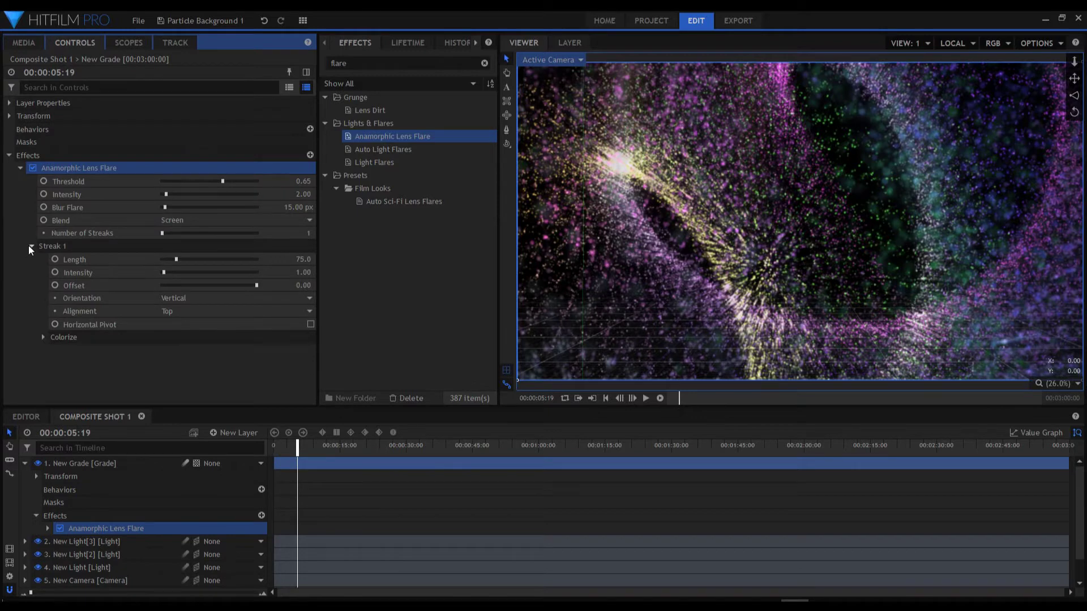
Make Streak 1 horizontal and centred, lengthen it, and lower threshold to 0.41
click(311, 325)
click(310, 297)
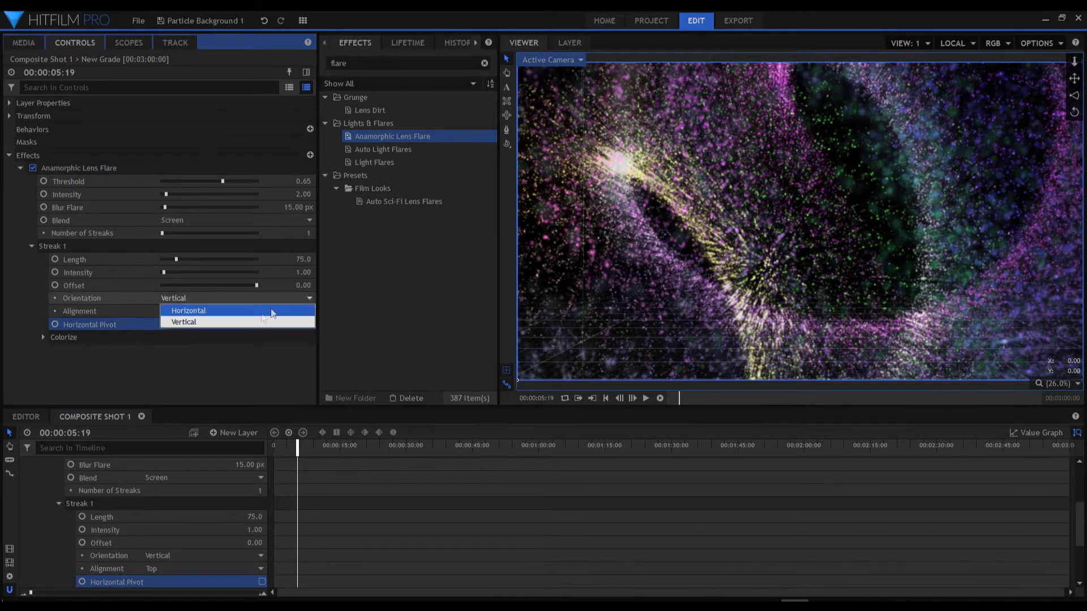
click(178, 309)
drag(176, 259, 205, 268)
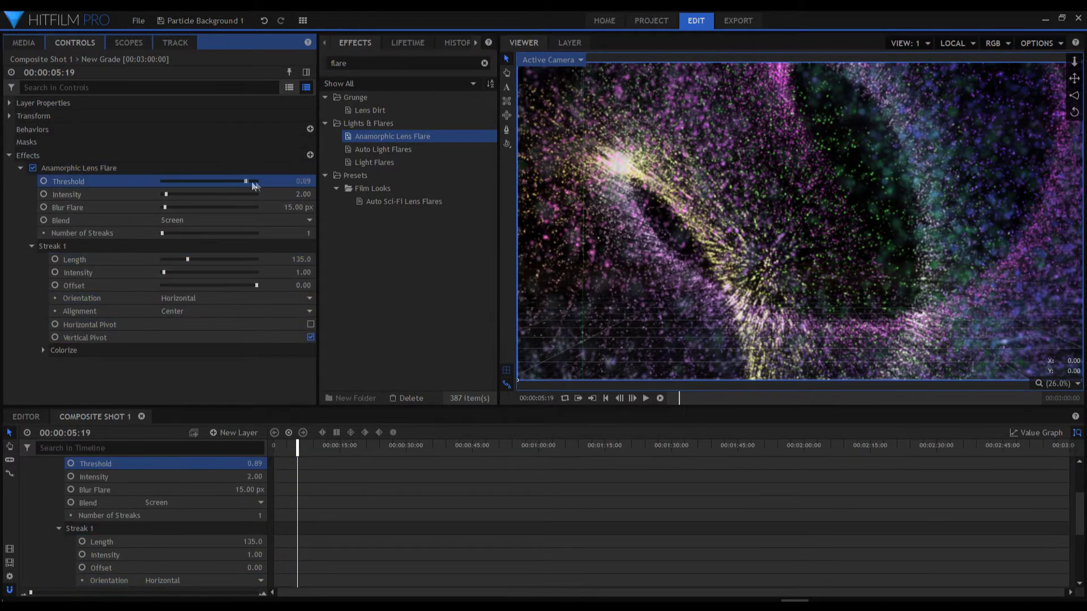
mouse_move(223, 180)
mouse_down()
mouse_move(168, 196)
mouse_move(160, 211)
mouse_move(184, 237)
mouse_move(183, 258)
mouse_move(160, 270)
mouse_move(172, 286)
mouse_up()
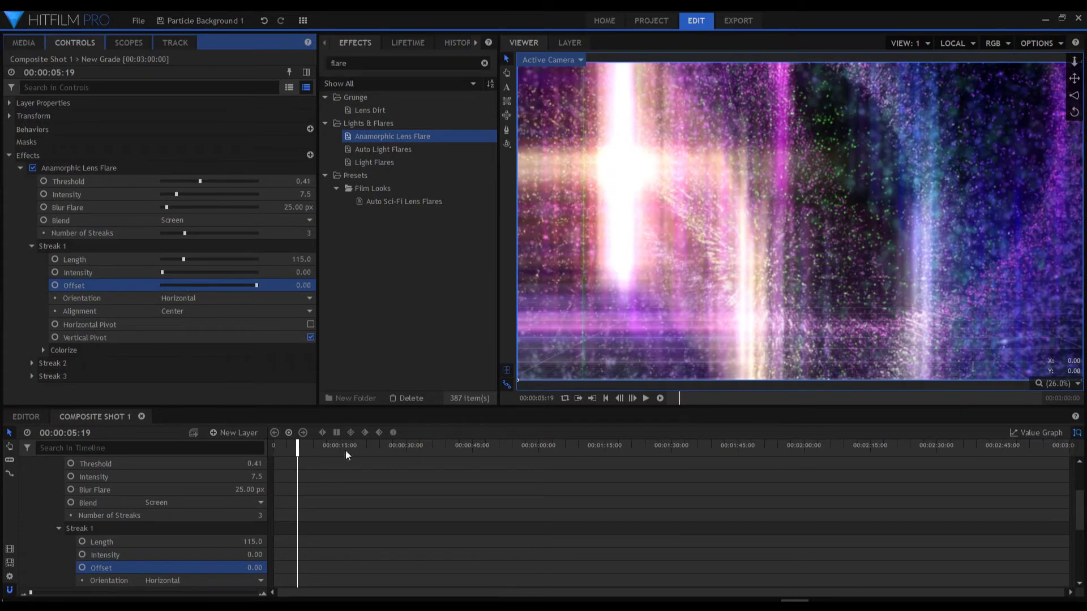
drag(346, 455, 467, 454)
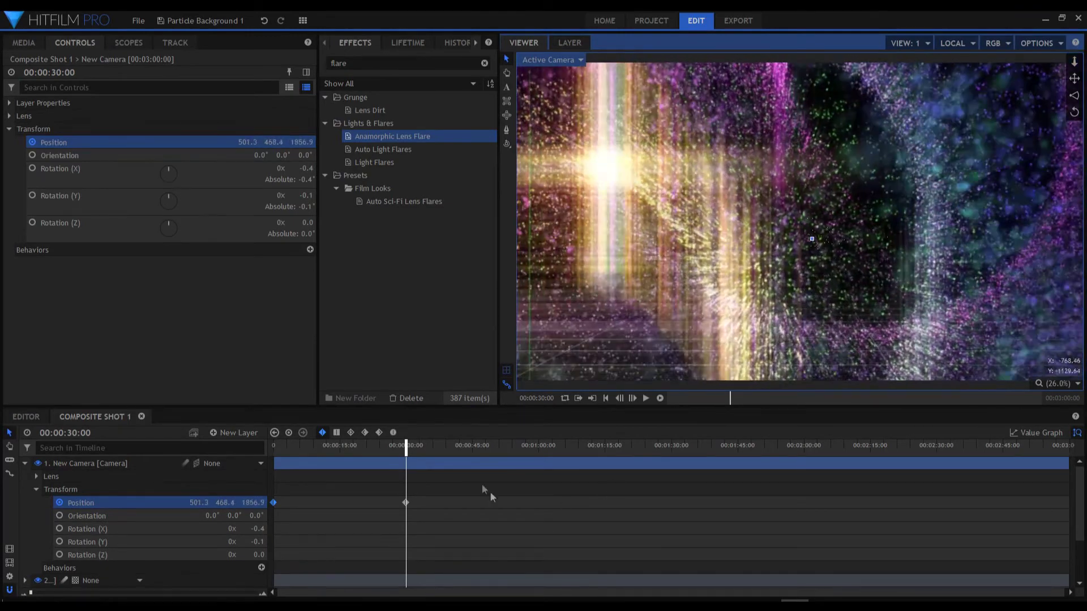
Preview the camera's Z 1856.9-to-4118.3 zoom and select its position keyframes
drag(407, 449, 288, 453)
key(space)
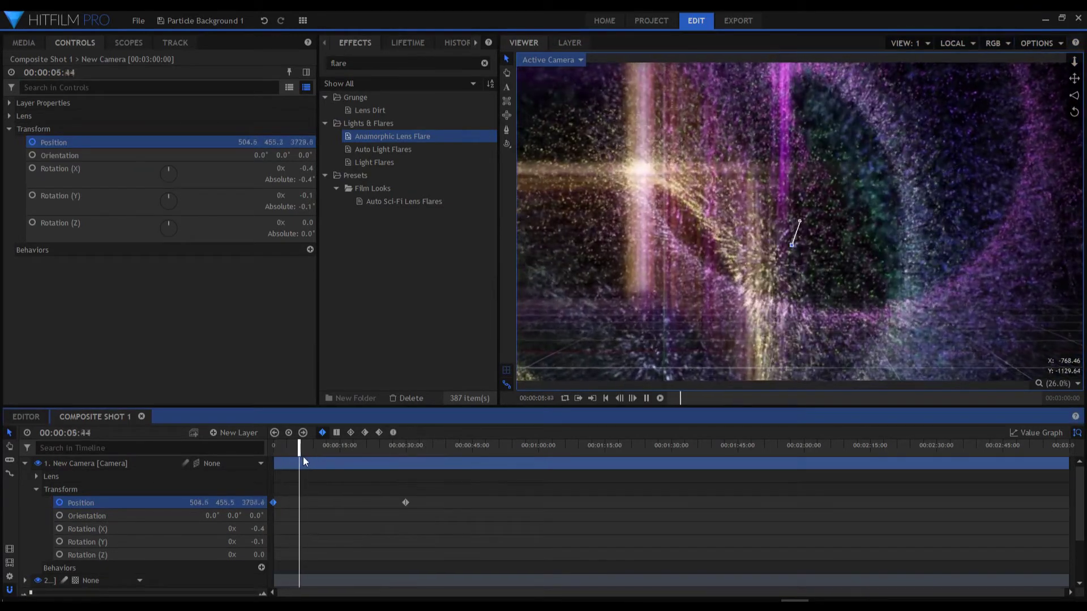
drag(313, 457, 381, 454)
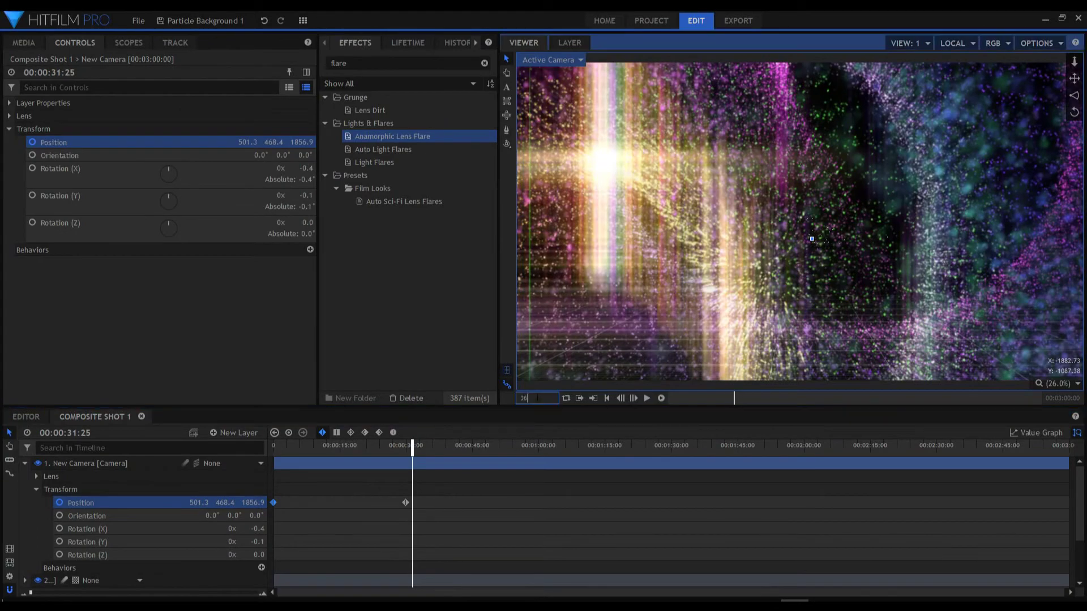
drag(565, 522, 360, 489)
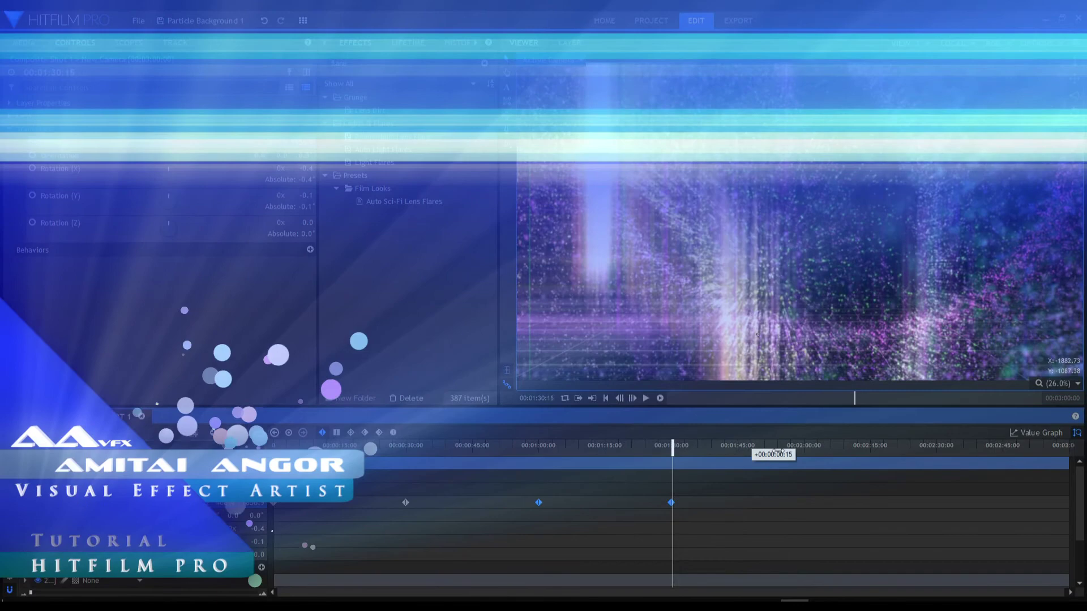
Scrub to two minutes to check the camera move past the 1:30 keyframe
drag(671, 445, 804, 444)
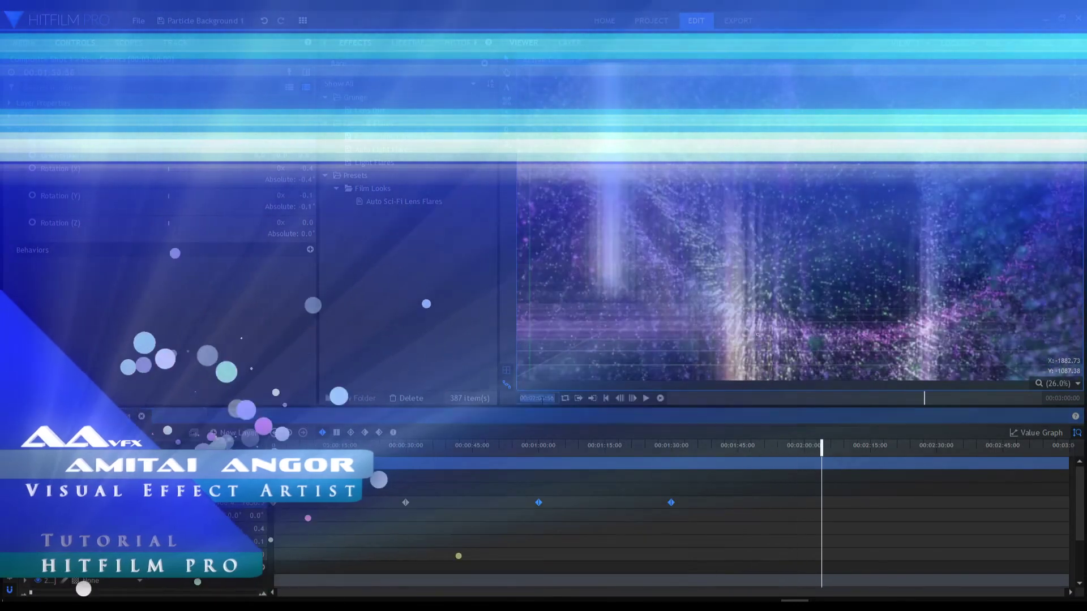